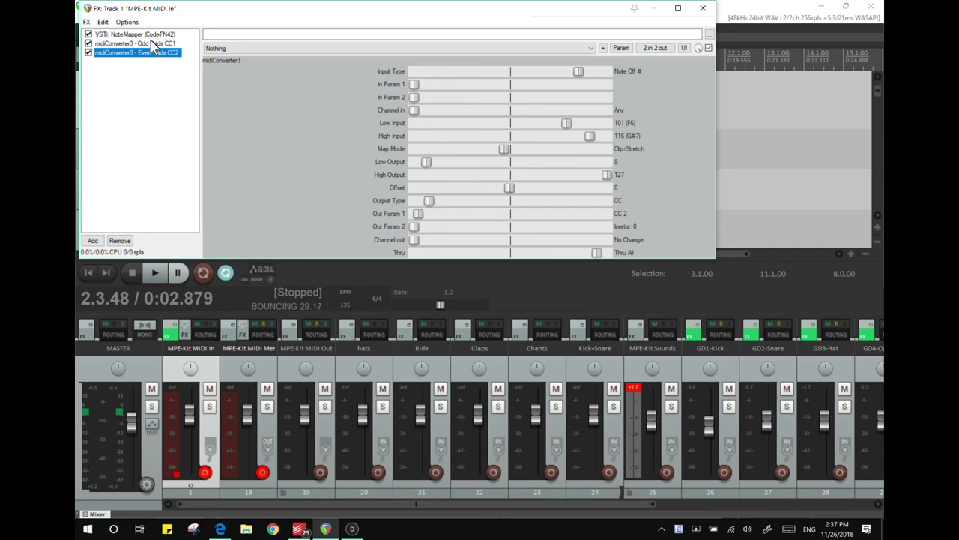
Compare the settings of the Odd Pads CC1 and Even Pads CC2 midiConverter3 effects on the MPE-Kit MIDI In track
click(152, 43)
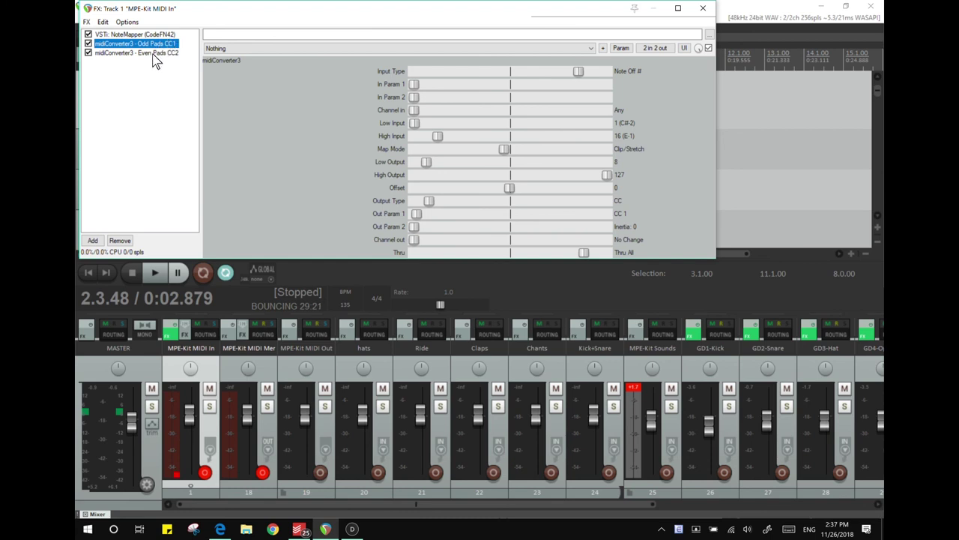
click(153, 53)
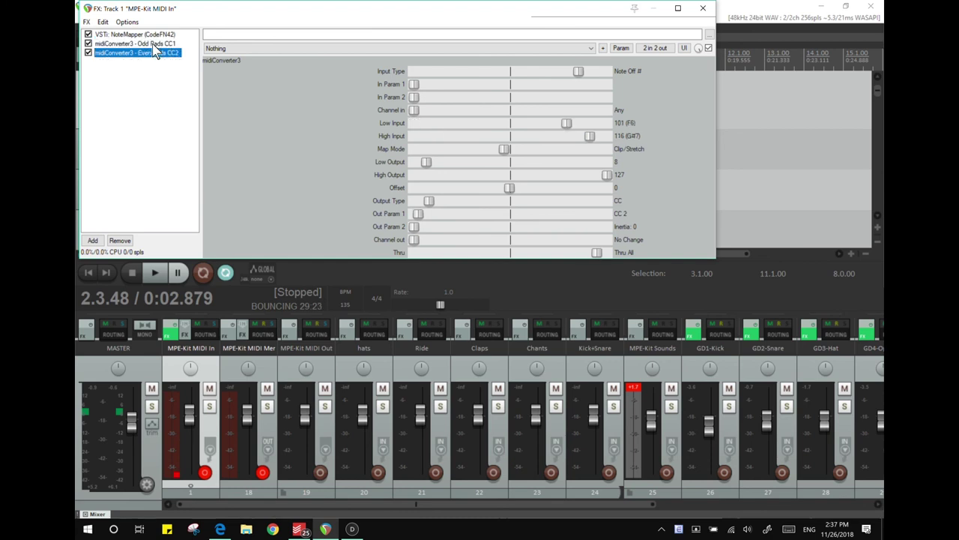
click(154, 44)
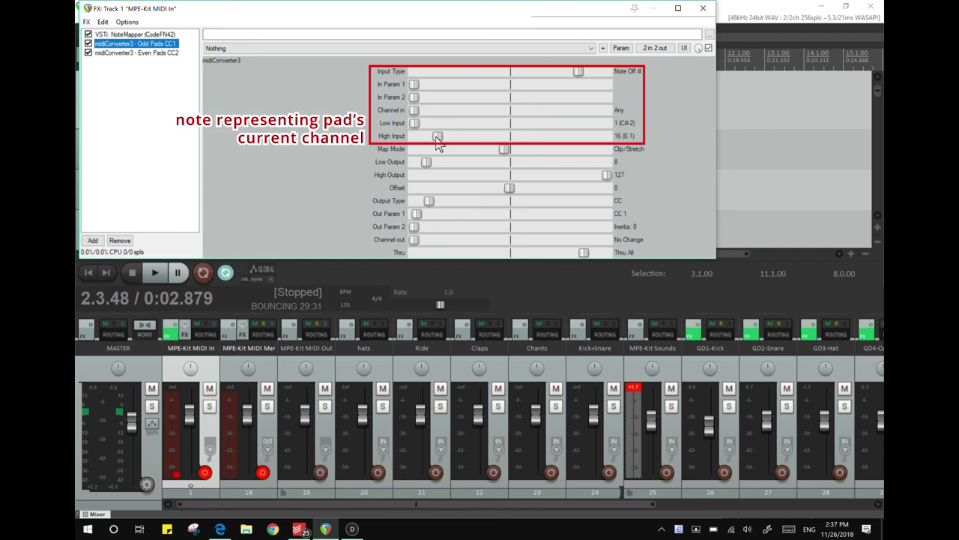
click(151, 53)
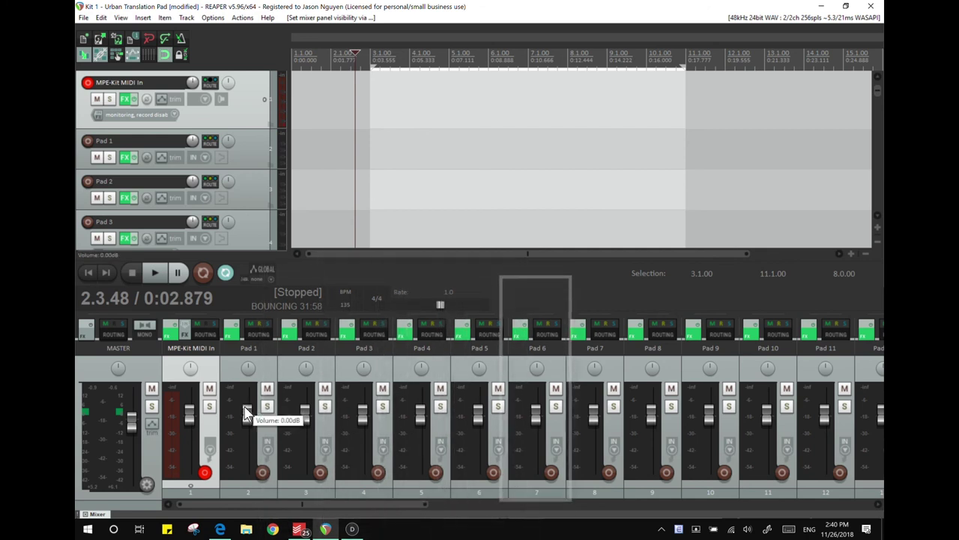
Open the Pad 1 track's FX chain and inspect the Channel settings of midiChannelFilter and midiChannelize
click(231, 328)
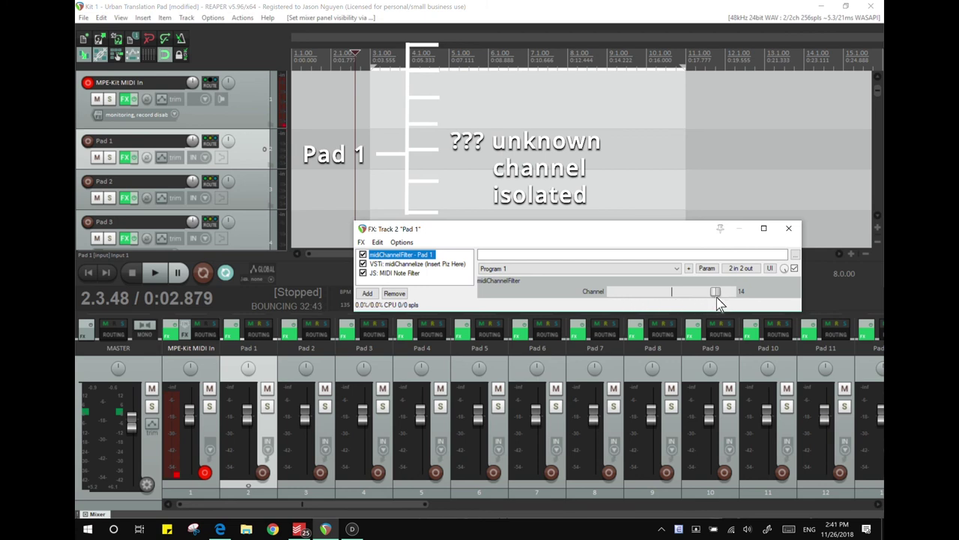
click(441, 267)
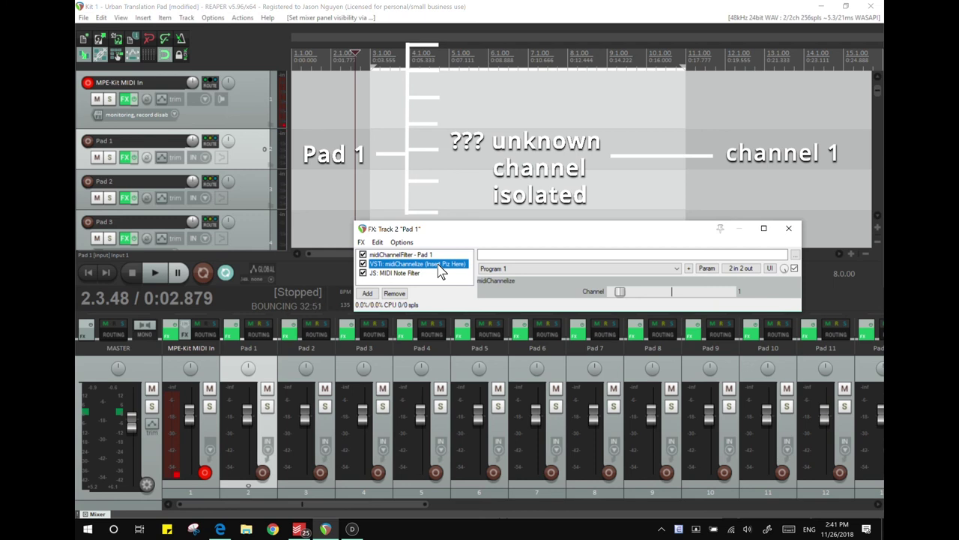
click(401, 254)
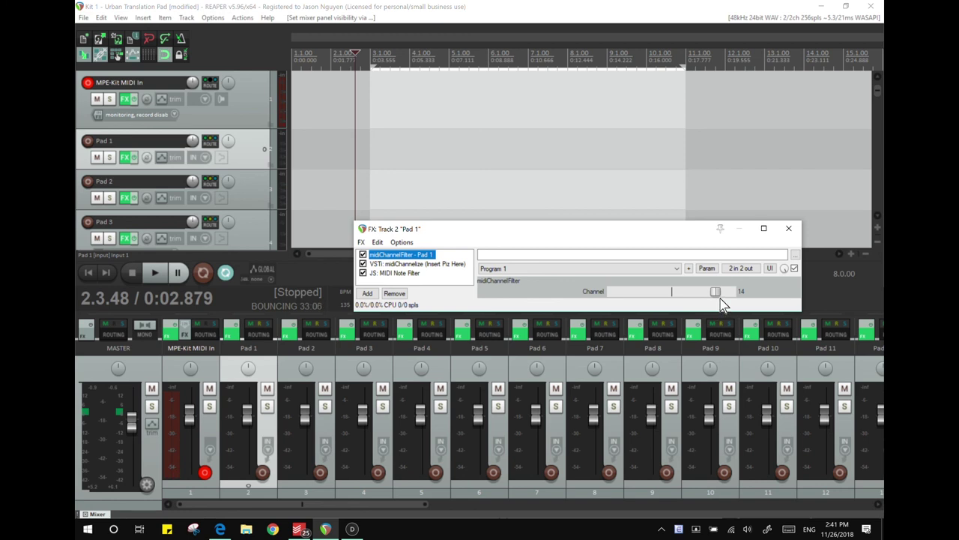
click(437, 271)
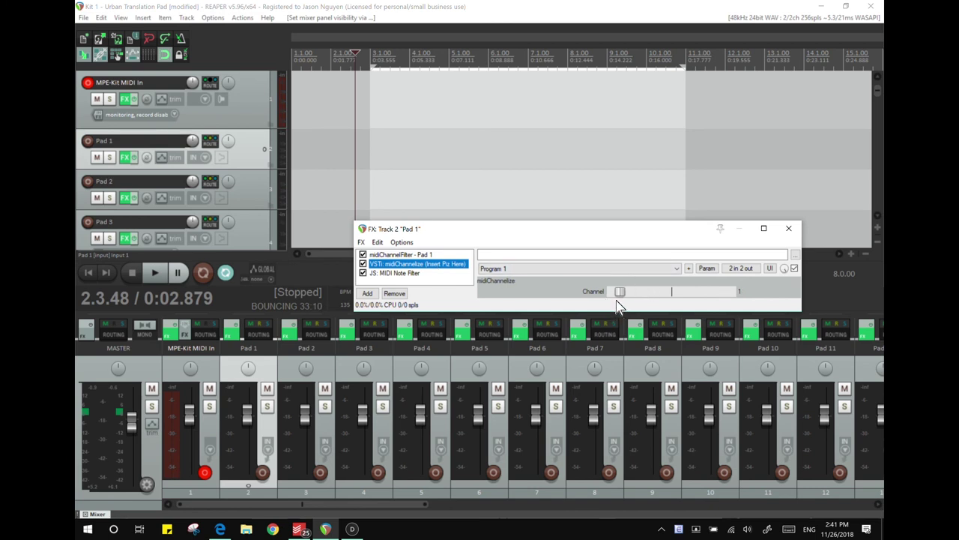
Open the parameter modulation/MIDI link settings for the Channel parameter of Pad 1's midiChannelFilter
click(405, 255)
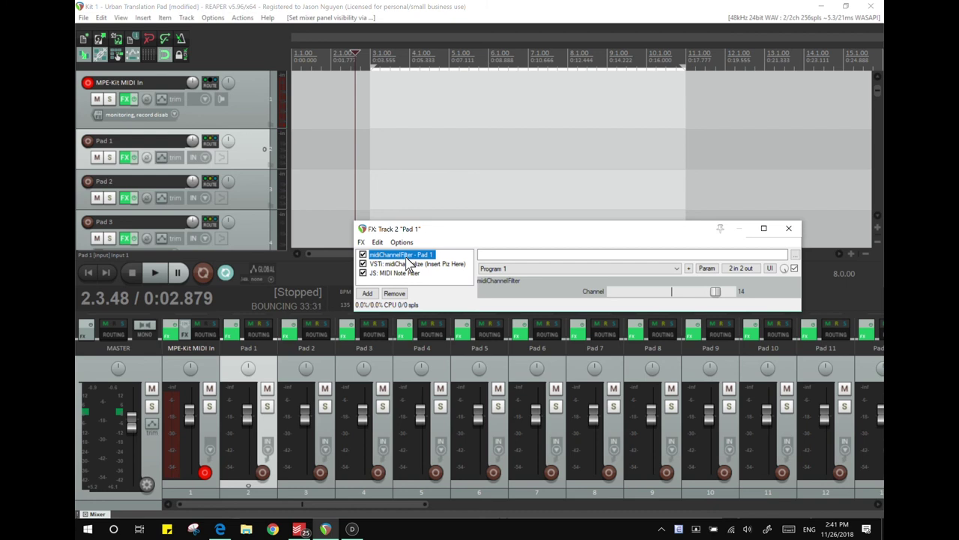
click(706, 268)
mouse_move(702, 304)
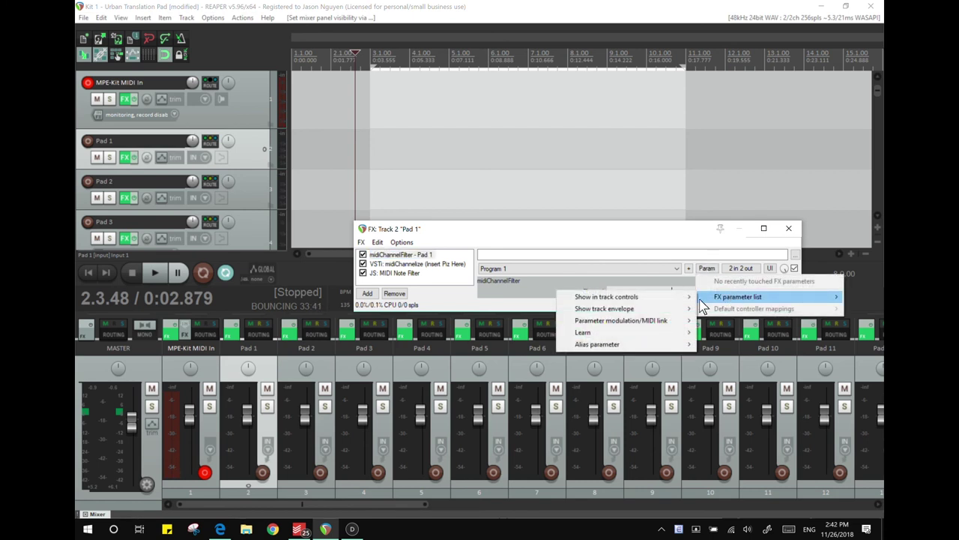
mouse_move(665, 322)
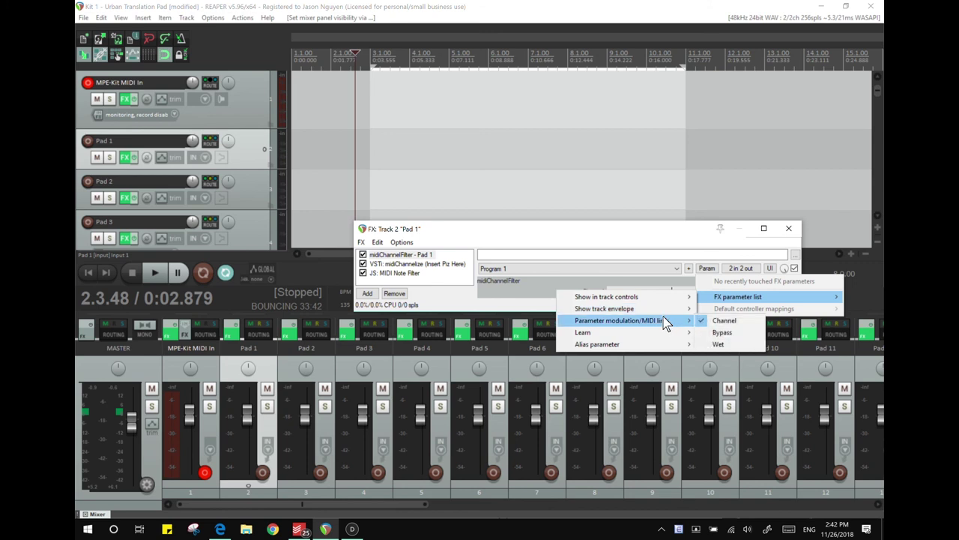
click(729, 321)
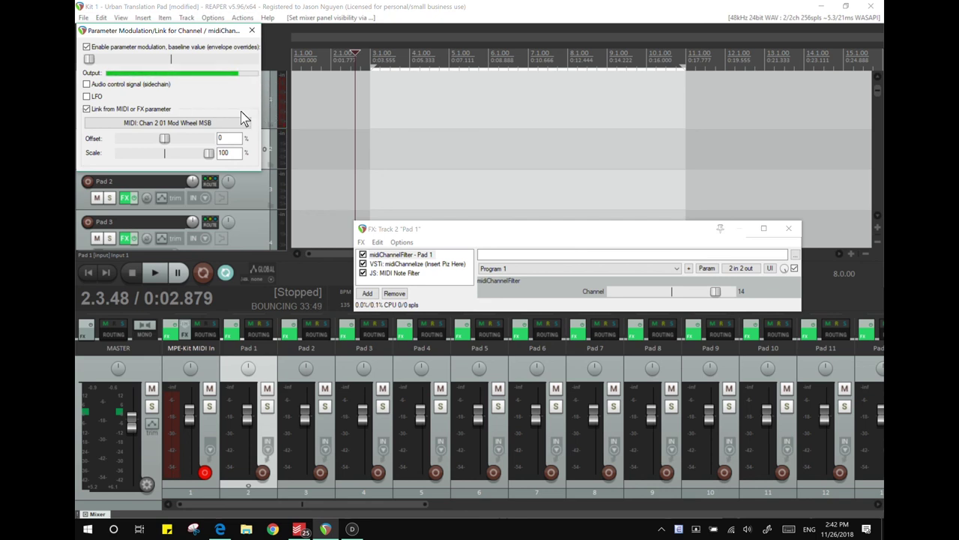
Set the MIDI link source of Pad 1's Channel parameter to MIDI channel 2, and close the FX and modulation windows
click(147, 125)
mouse_move(168, 137)
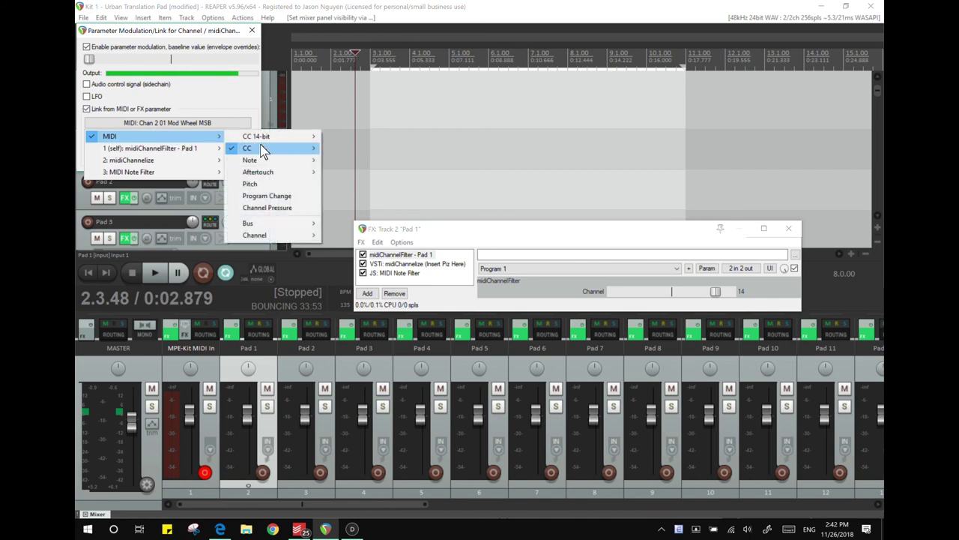
mouse_move(264, 149)
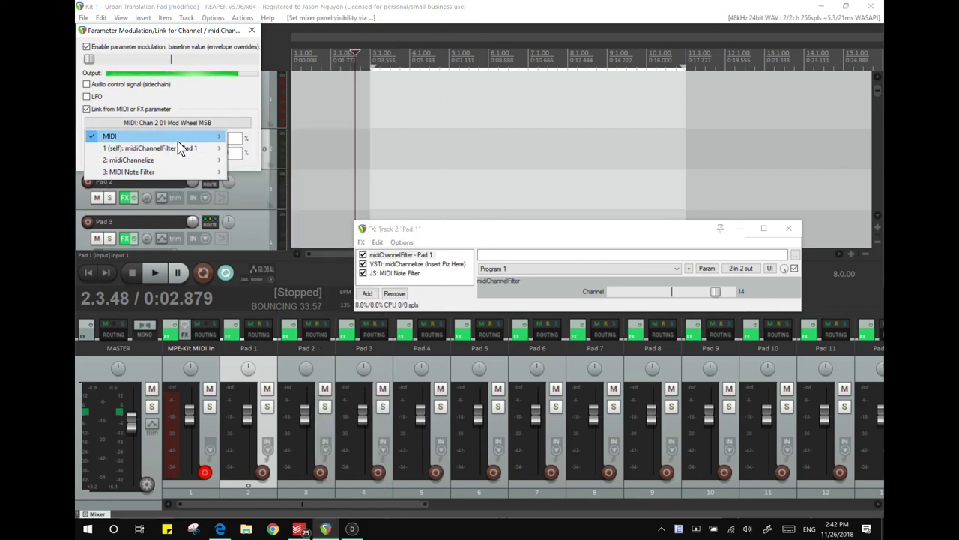
mouse_move(209, 137)
mouse_move(287, 237)
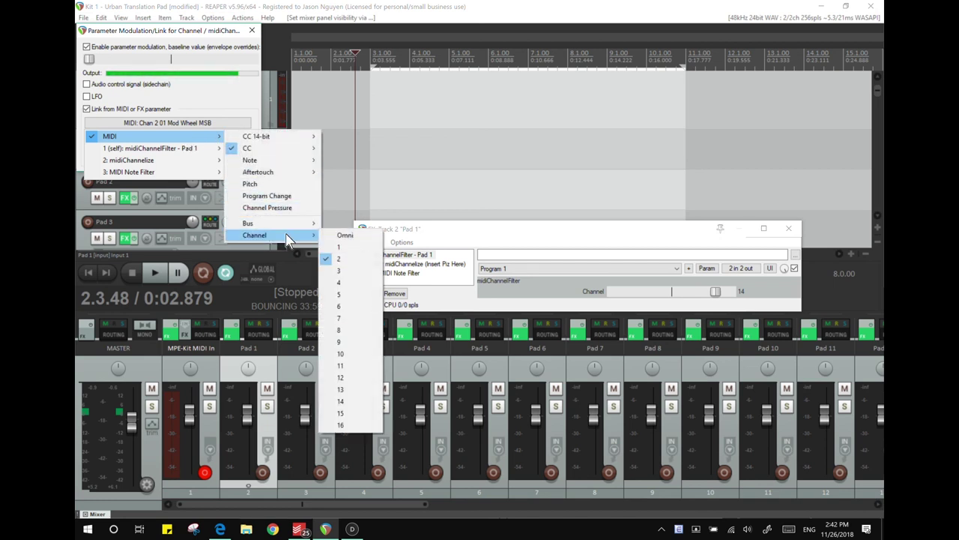
click(352, 258)
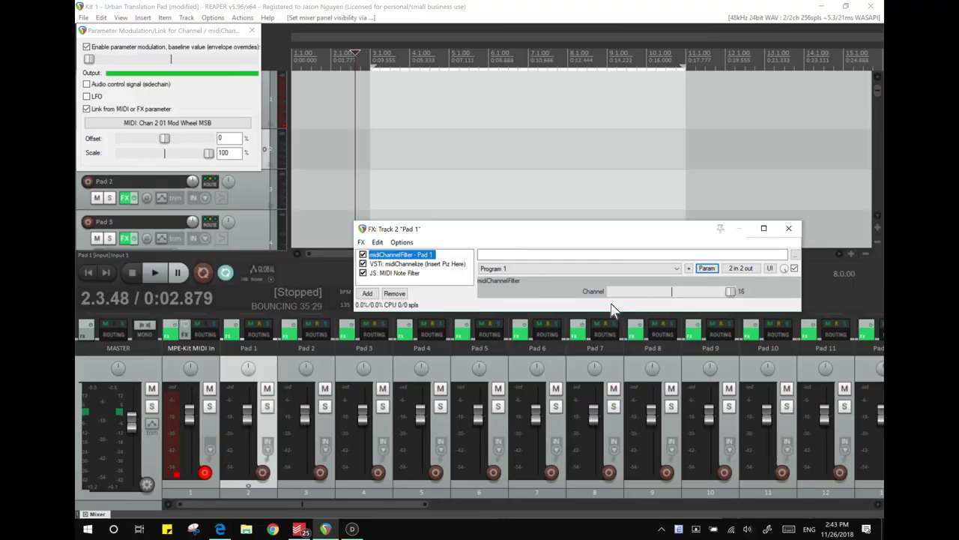
click(787, 233)
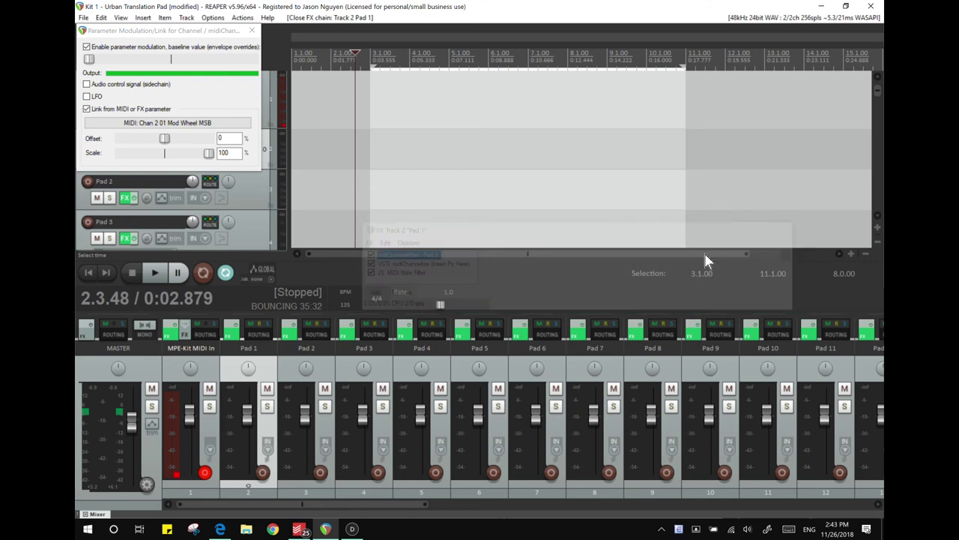
click(251, 30)
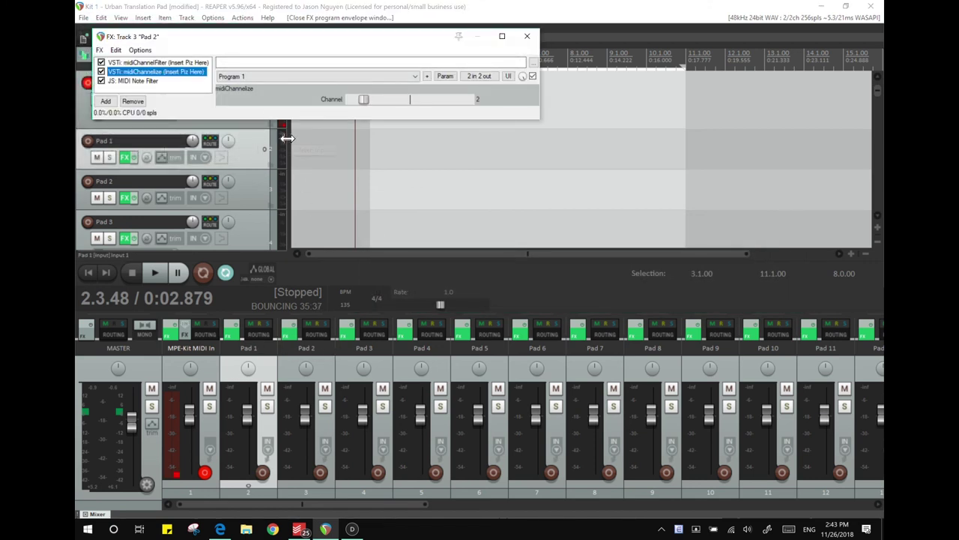
Examine the MIDI CC source linked to the Channel parameter of Pad 2's midiChannelFilter
click(180, 63)
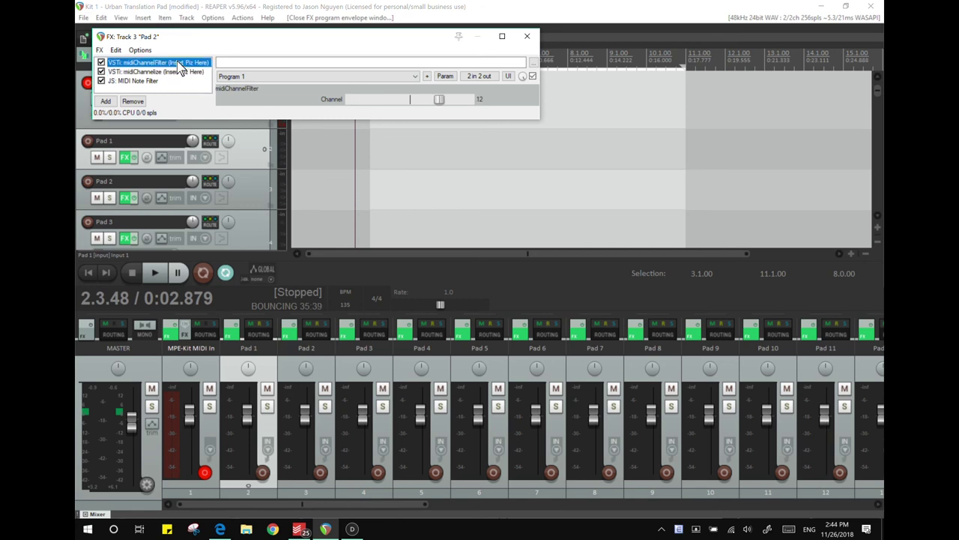
click(446, 76)
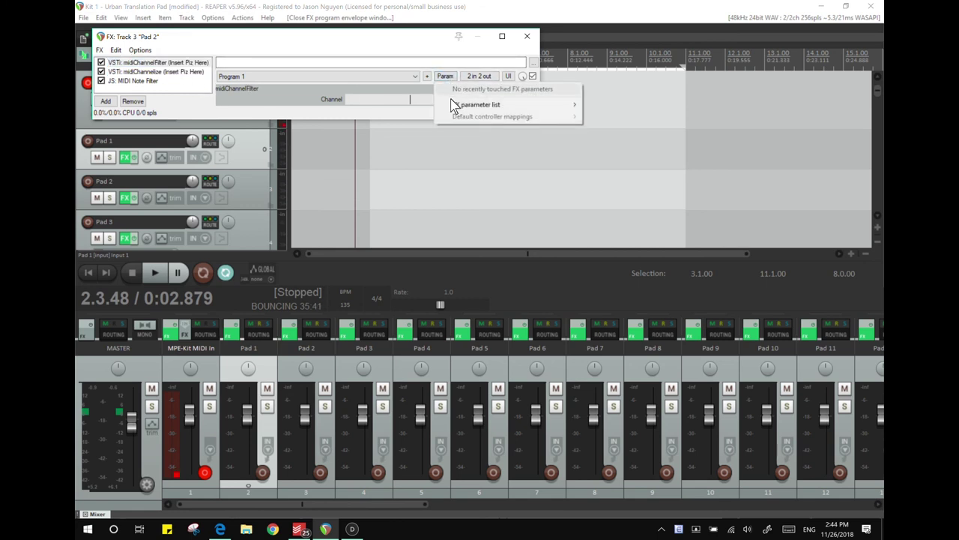
mouse_move(474, 109)
mouse_move(659, 128)
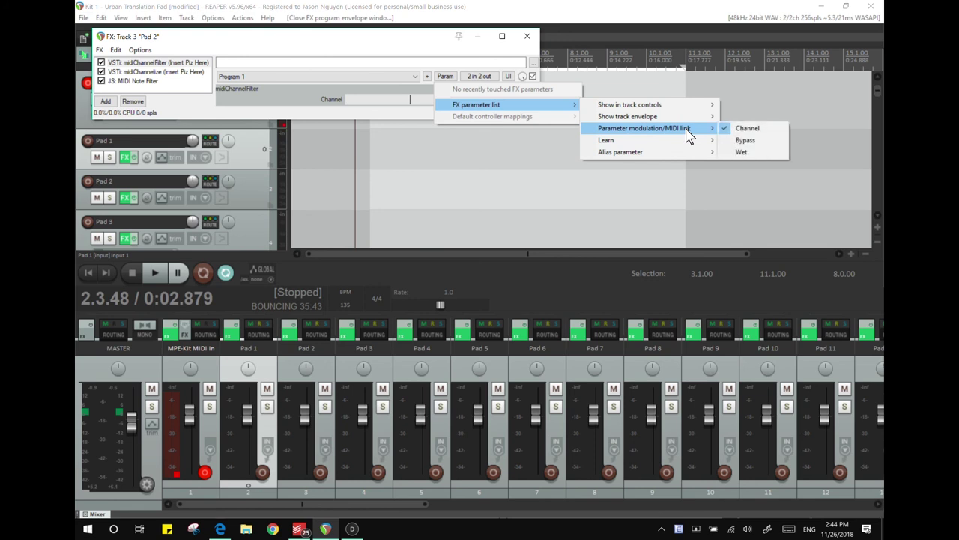
click(735, 129)
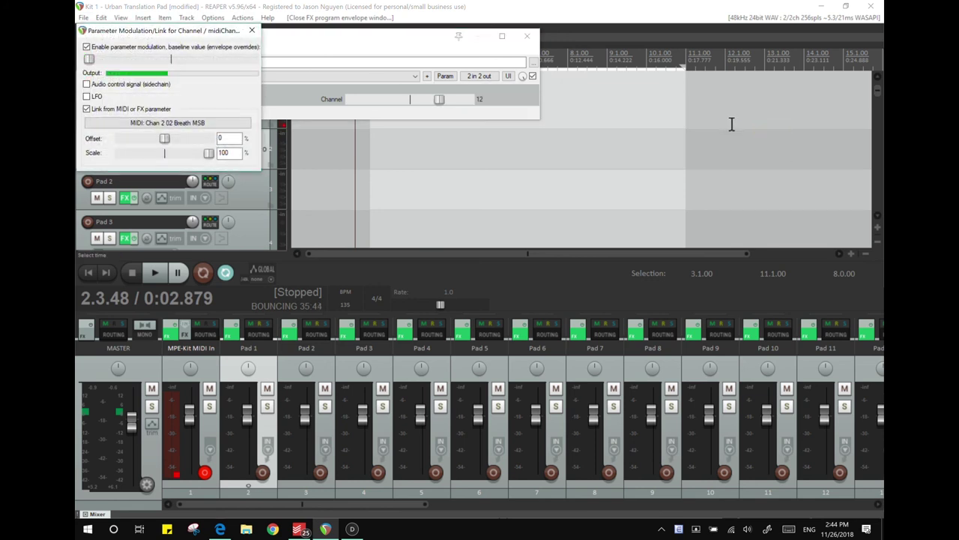
click(179, 124)
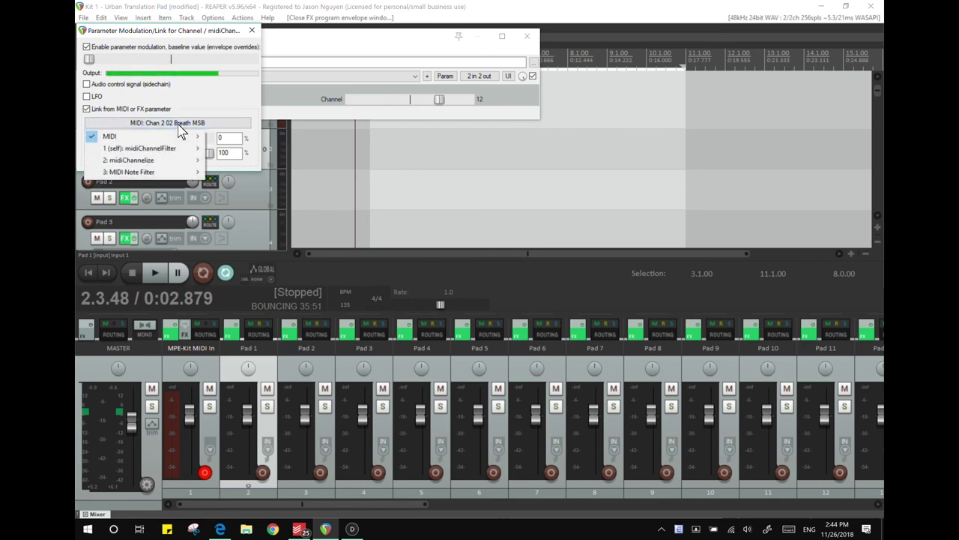
mouse_move(187, 139)
mouse_move(253, 148)
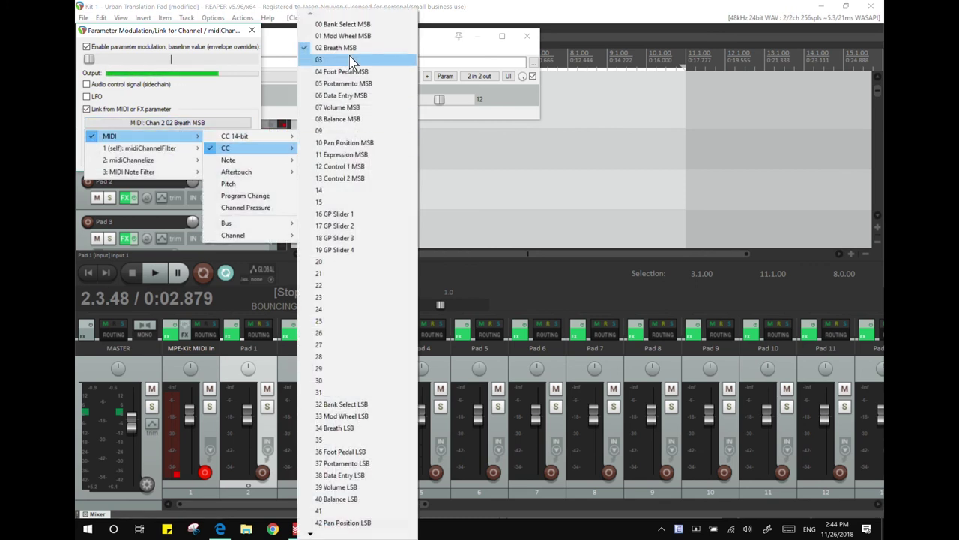
click(234, 93)
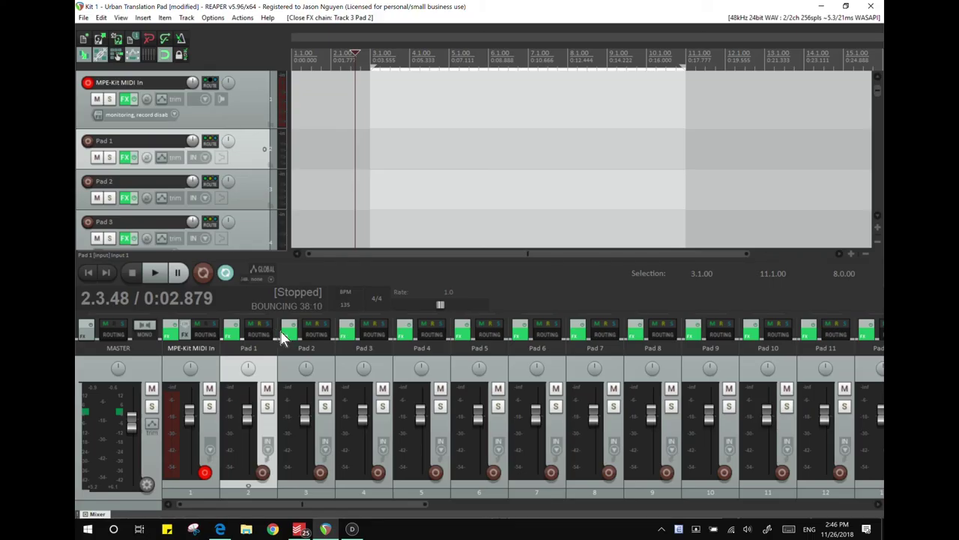
Hide tracks Pad 1 through Pad 16 from both the track panel and the mixer using the Track Manager, and close it
click(397, 370)
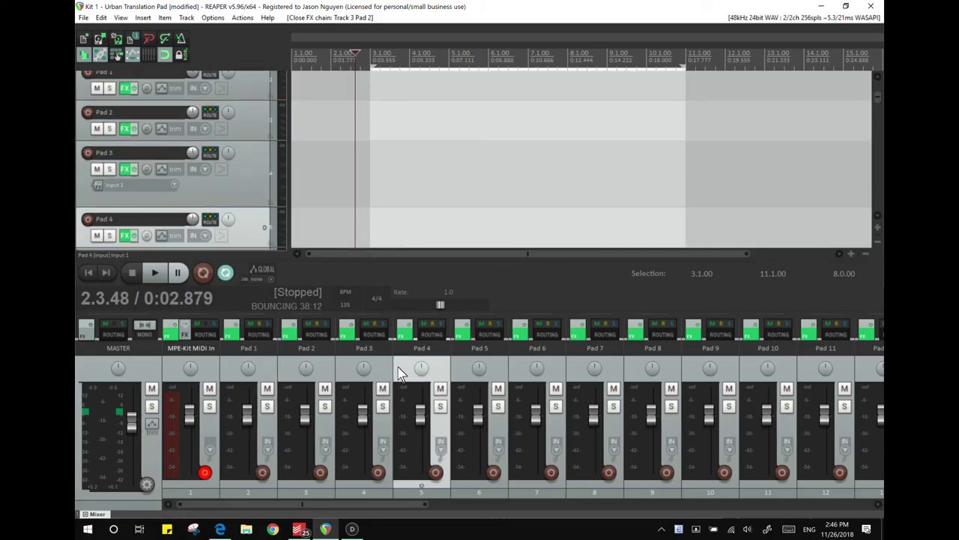
key(ctrl+alt+m)
scroll(153, 141, down, 5)
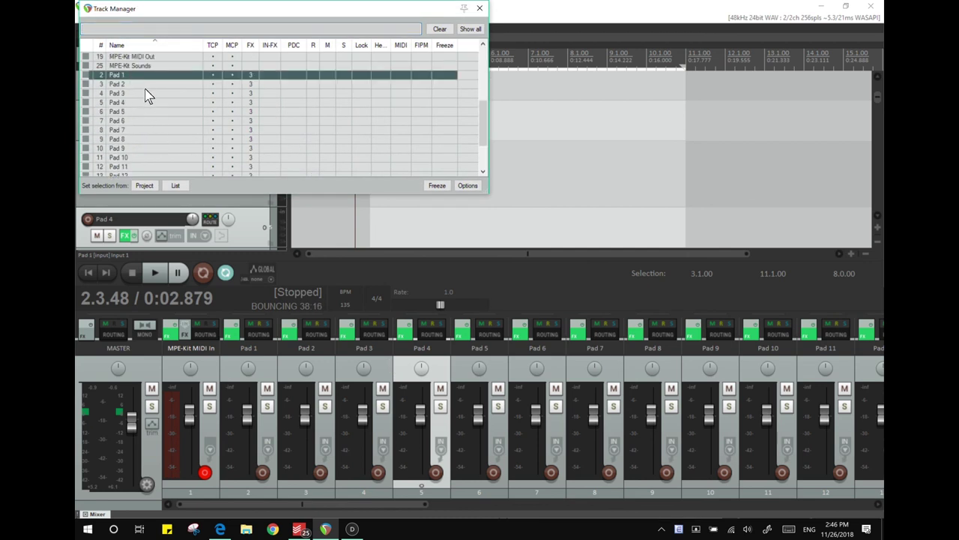
scroll(147, 101, down, 2)
shift+click(139, 160)
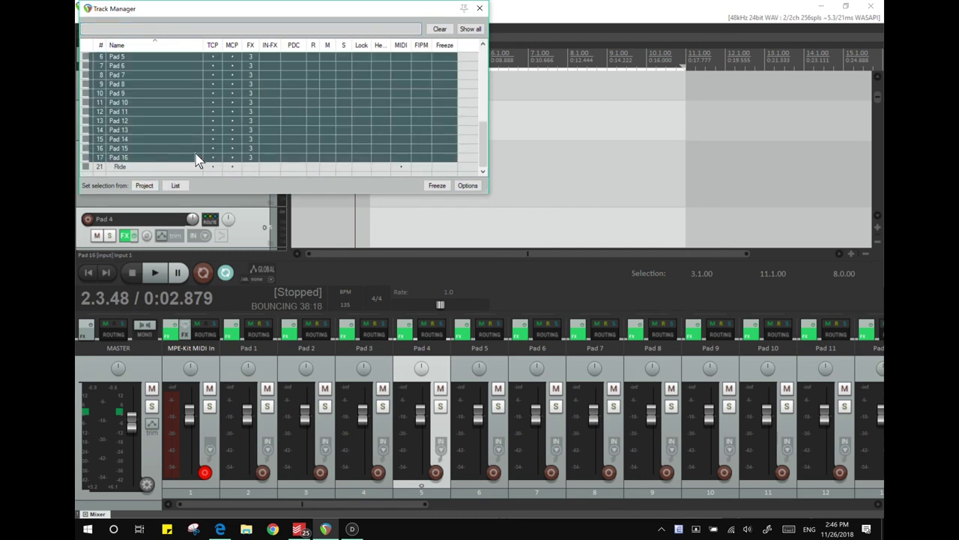
click(215, 158)
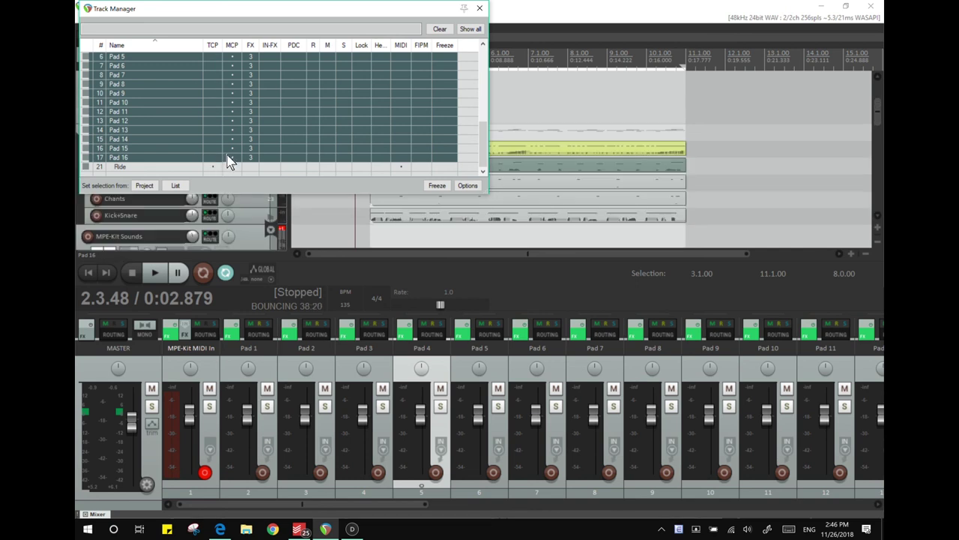
click(228, 156)
click(479, 8)
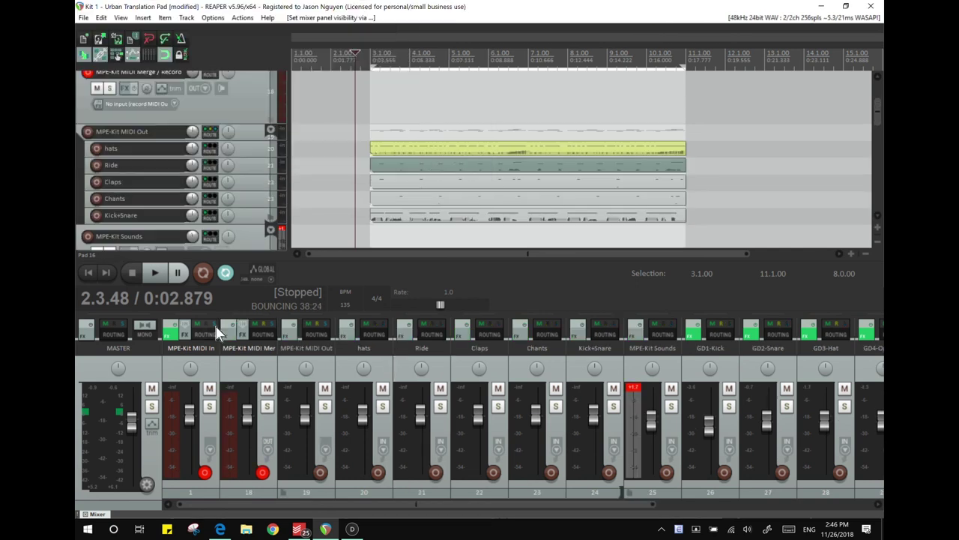
Review the sends and receives in the routing of the MPE-Kit MIDI Merge / Record track, and close the window
click(267, 322)
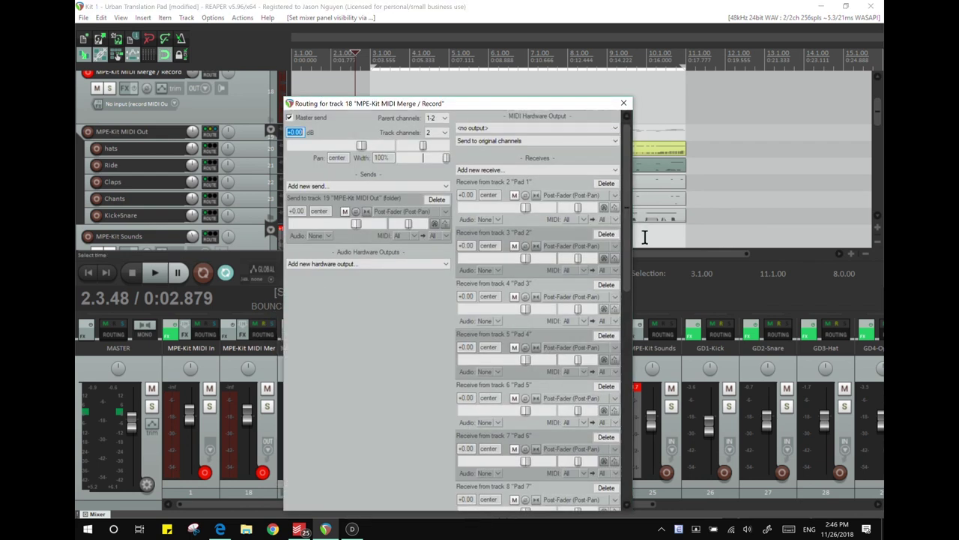
drag(512, 106, 460, 66)
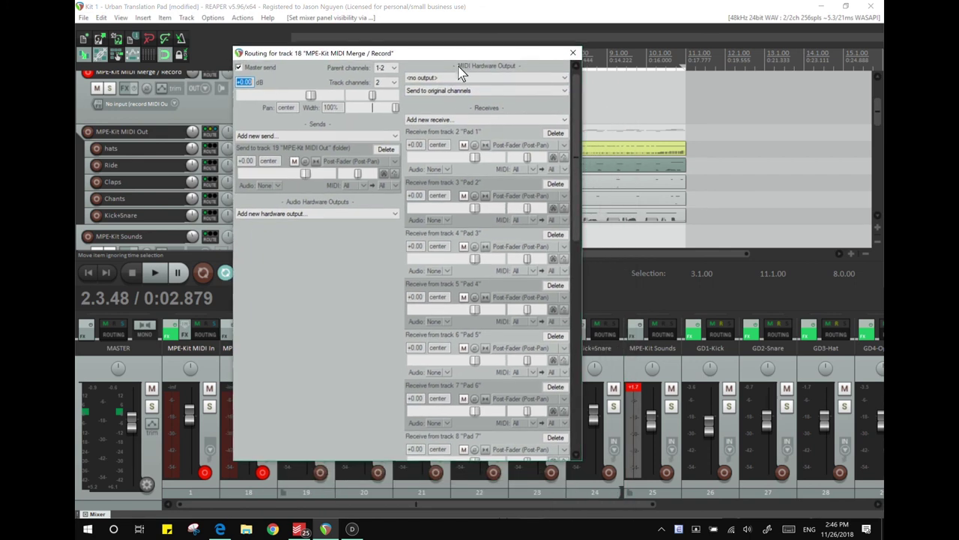
mouse_move(578, 85)
mouse_down()
mouse_move(574, 248)
mouse_move(588, 360)
mouse_move(591, 98)
mouse_up()
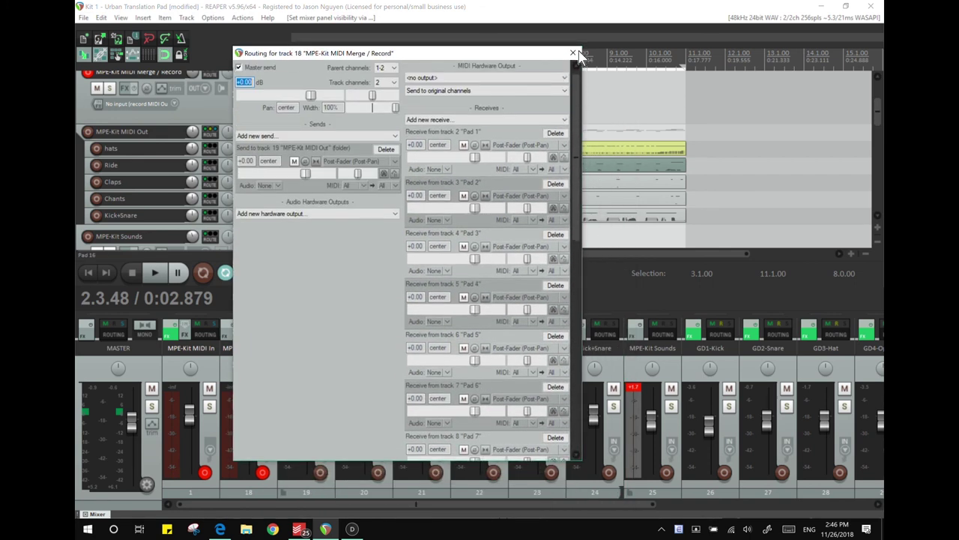
click(572, 53)
Show the input options of the MPE-Kit MIDI Merge / Record track
scroll(212, 122, up, 2)
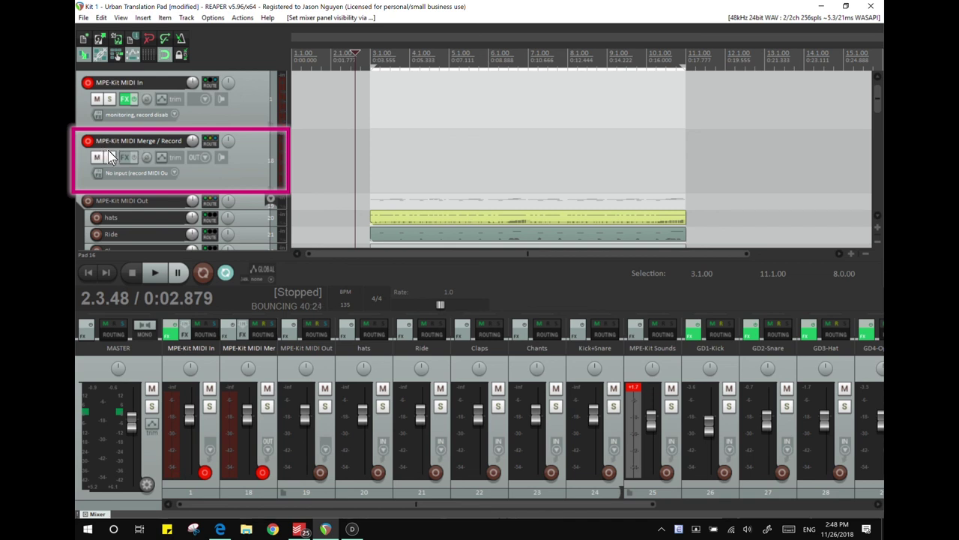
click(171, 172)
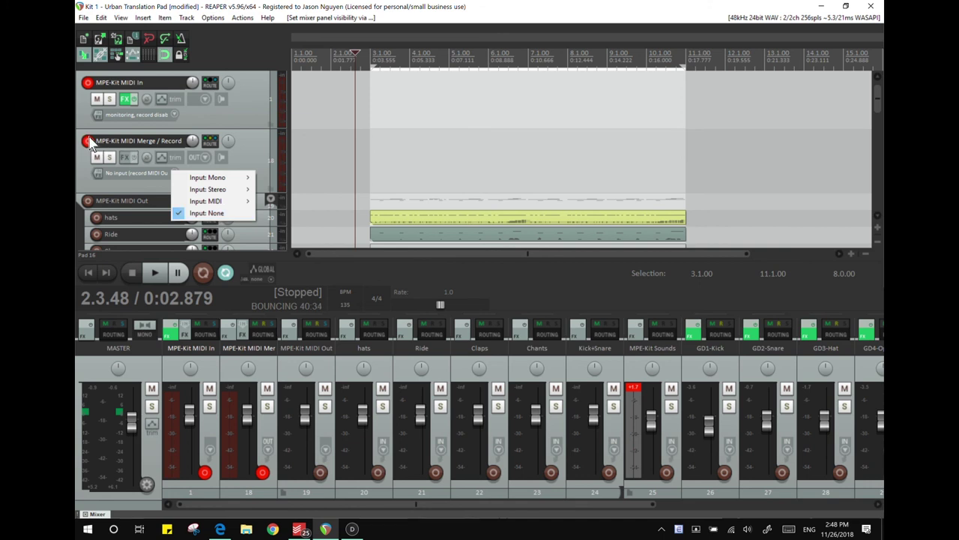
Show the record mode options of the MPE-Kit MIDI Merge / Record track, including Record: output
click(199, 157)
click(199, 157)
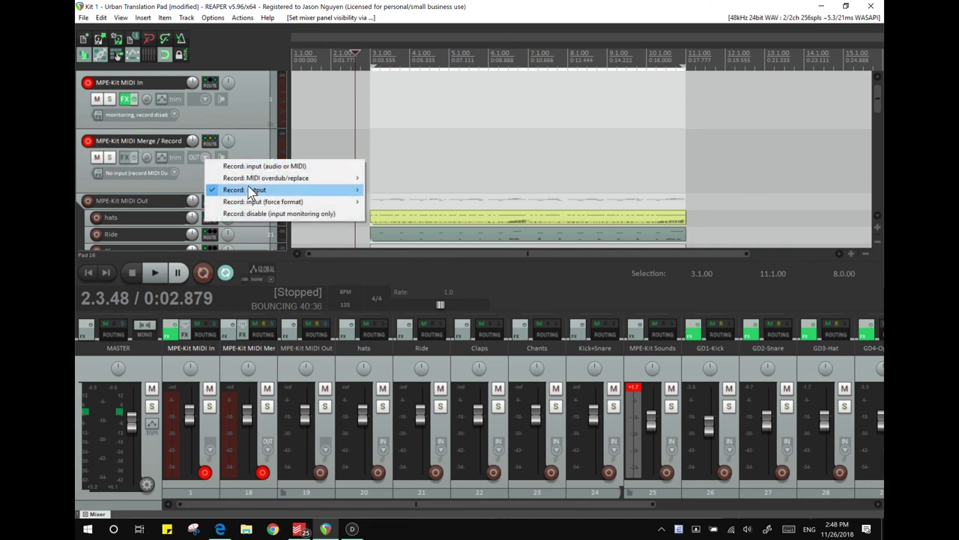
mouse_move(251, 193)
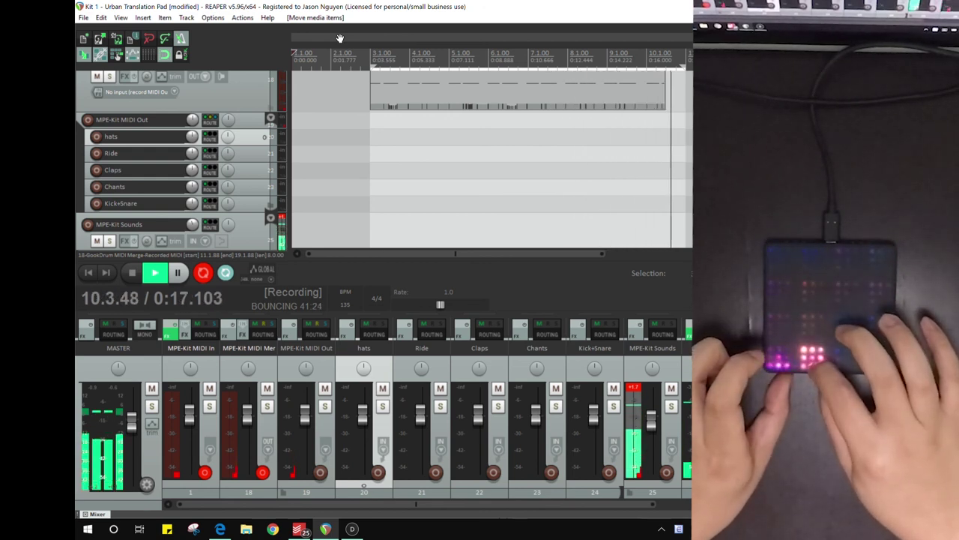
Stop recording the pad performance and save all of the recorded MIDI files
key(space)
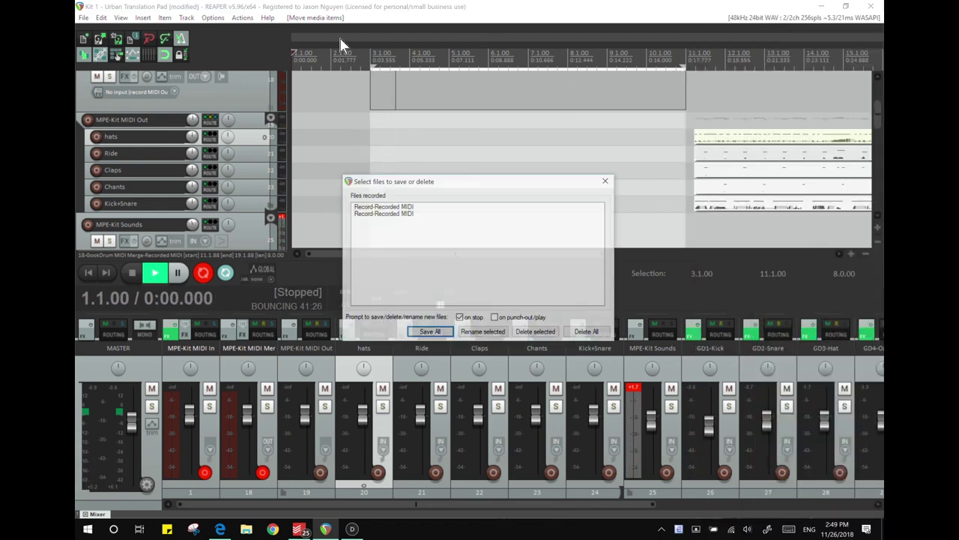
key(Return)
scroll(193, 97, up, 1)
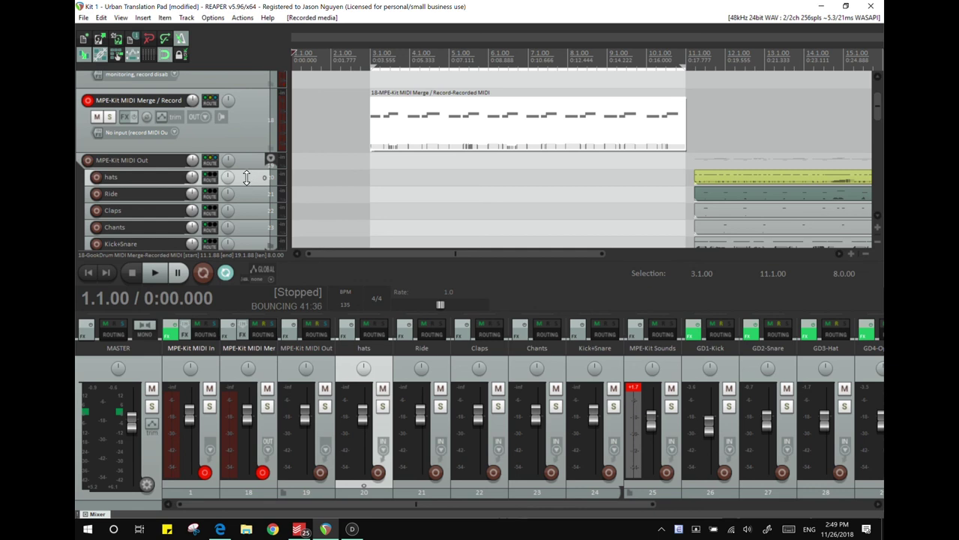
Make the MPE-Kit MIDI Out track taller, review the sends and receives in its routing, and close the window
drag(246, 177, 247, 203)
scroll(129, 171, up, 2)
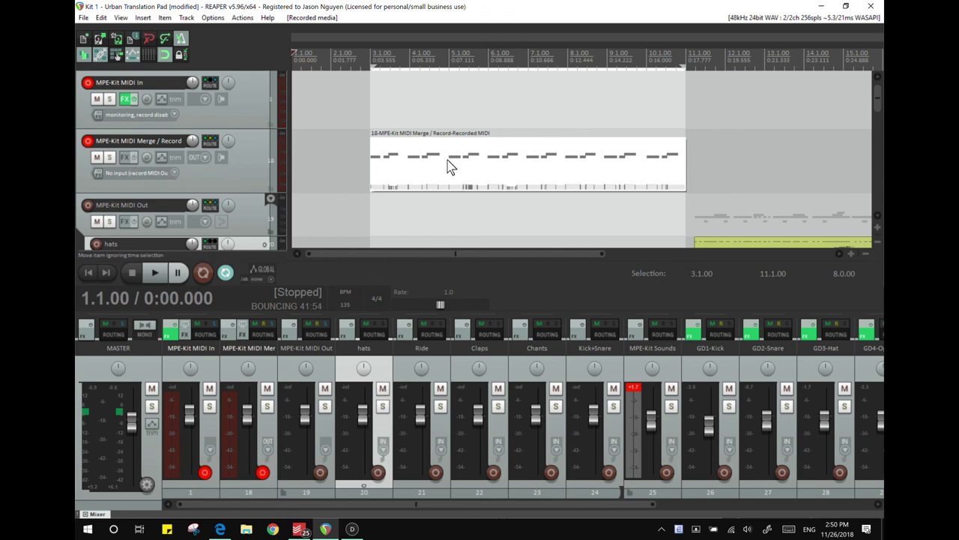
scroll(133, 159, down, 1)
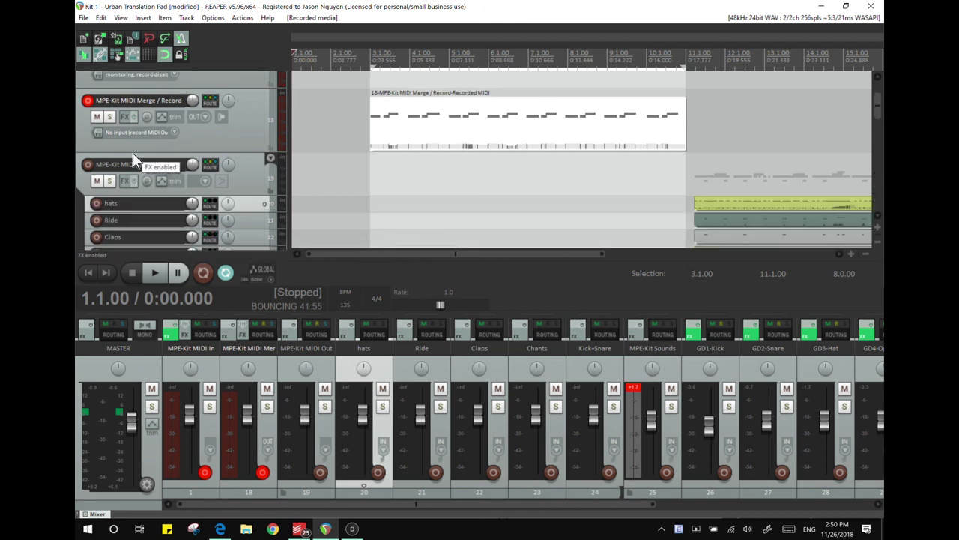
click(209, 166)
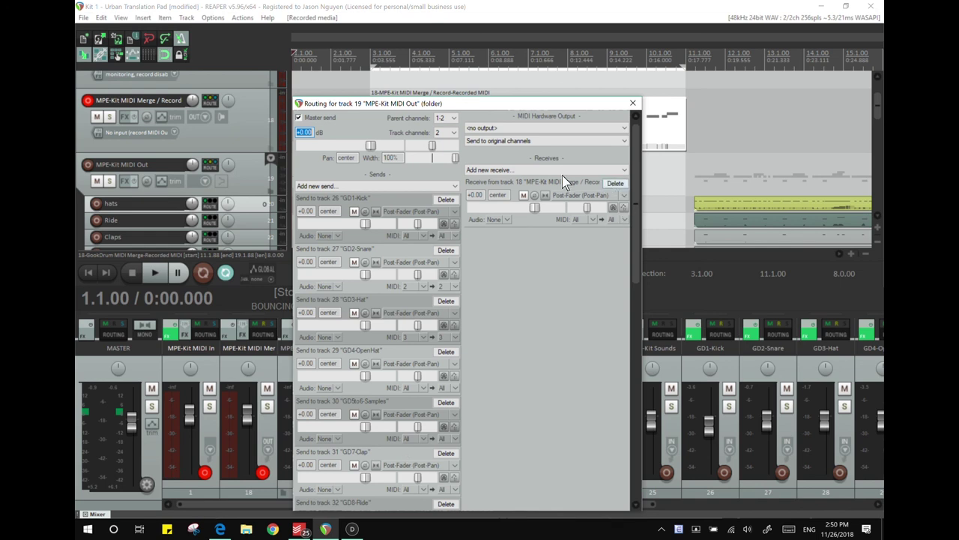
click(634, 104)
Move the recorded MIDI take onto the Kick+Snare track and record another take from about 2.2.49
scroll(143, 157, down, 2)
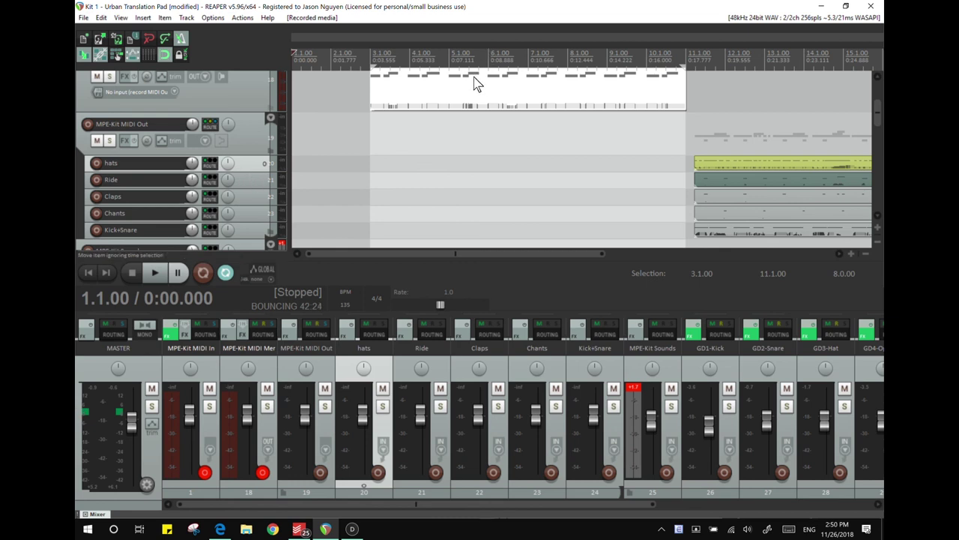
drag(472, 100, 465, 240)
click(346, 77)
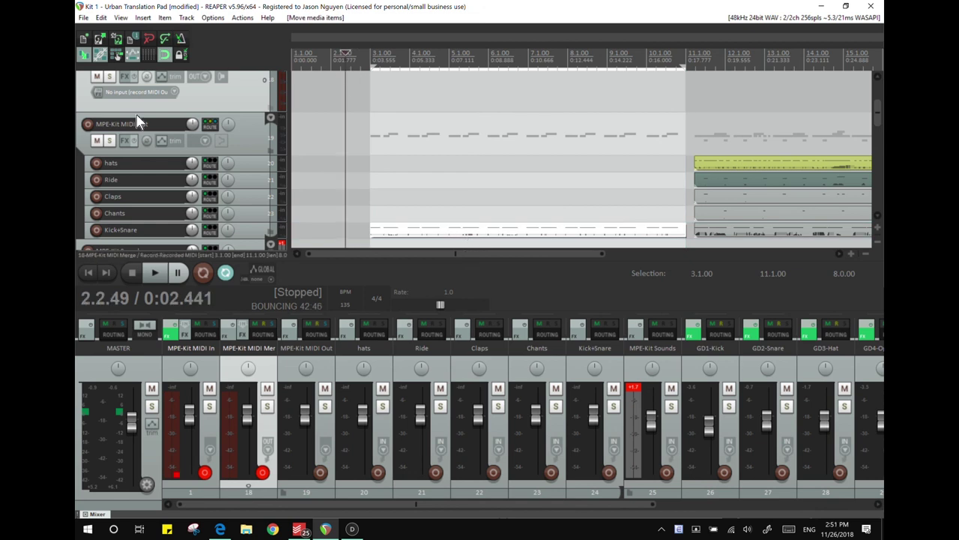
scroll(140, 105, up, 2)
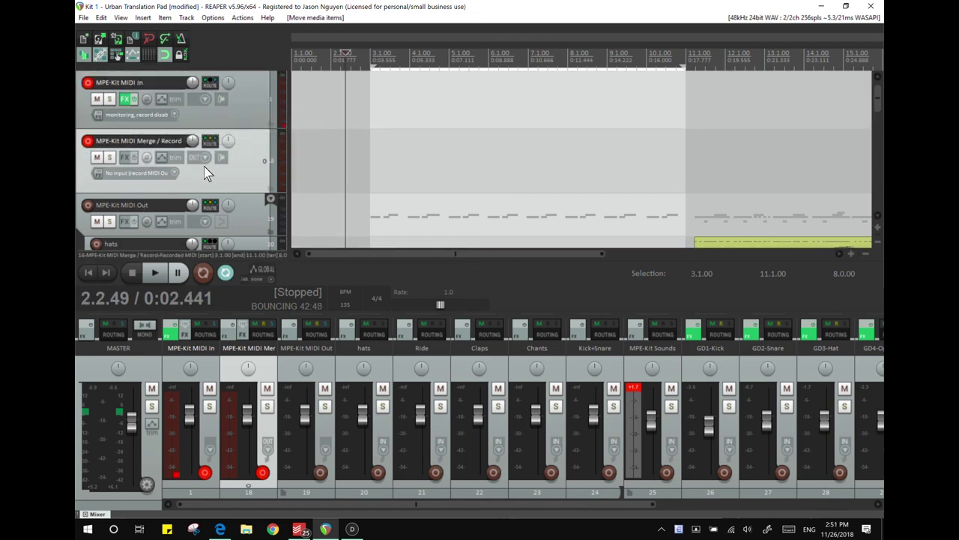
key(ctrl+r)
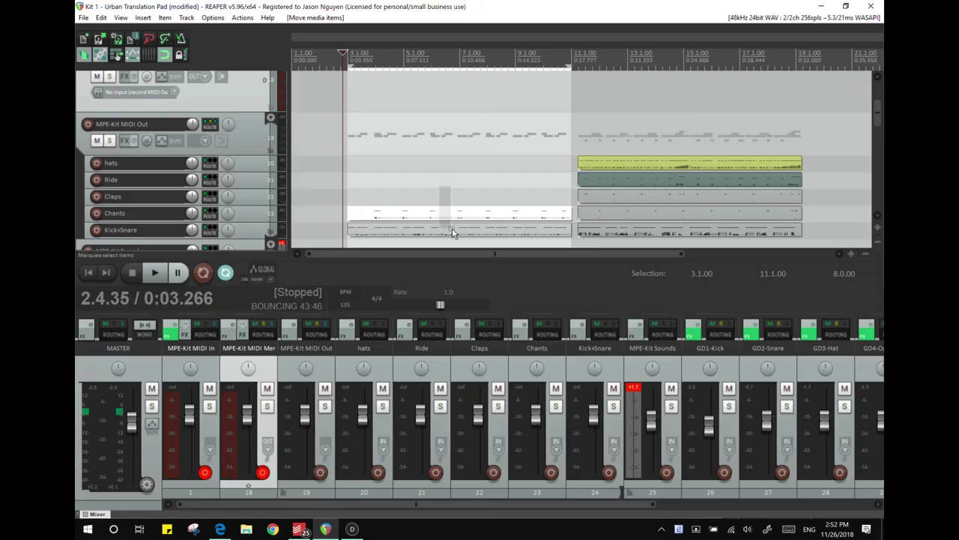
Delete the test takes on the Chants and Kick+Snare tracks, and move the five other submix clips to start at 3.1.00
drag(452, 230, 455, 232)
key(Delete)
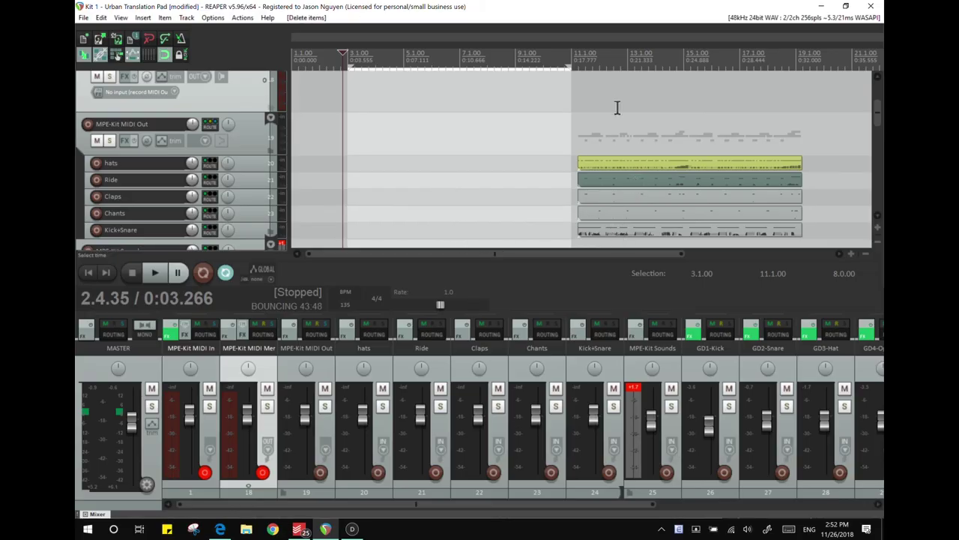
drag(617, 107, 419, 237)
key(space)
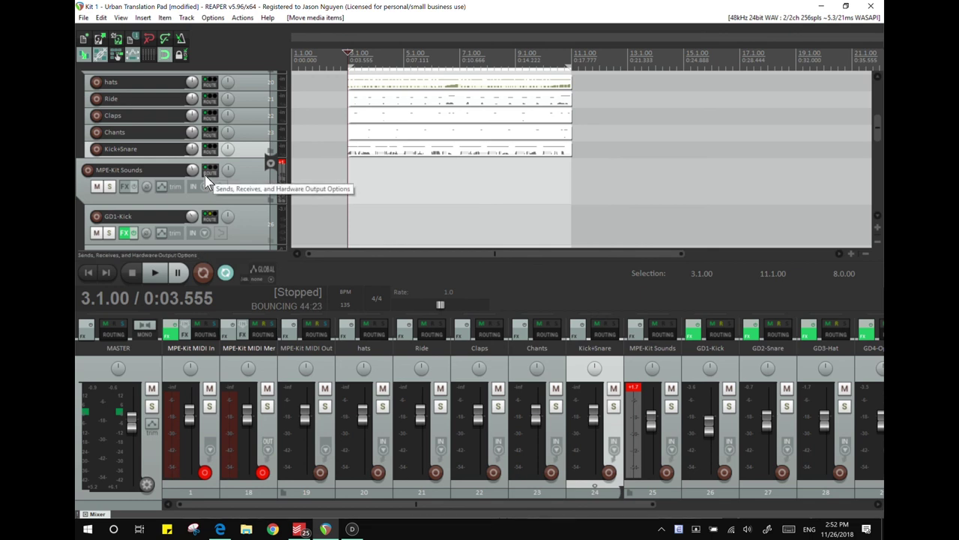
Review the receive from MPE-Kit MIDI Out in GD1-Kick's routing, close it, and open the track's effects chain
scroll(524, 360, right, 3)
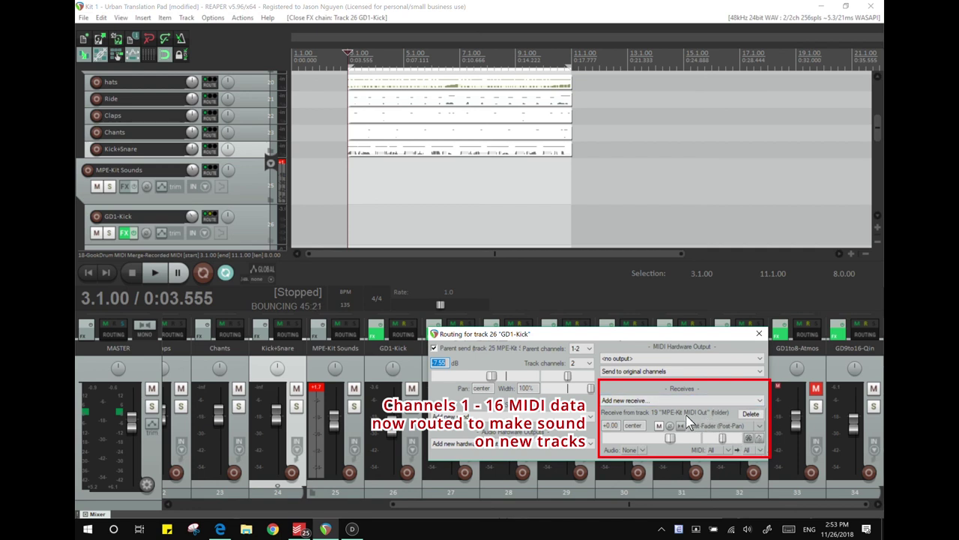
click(759, 333)
click(384, 336)
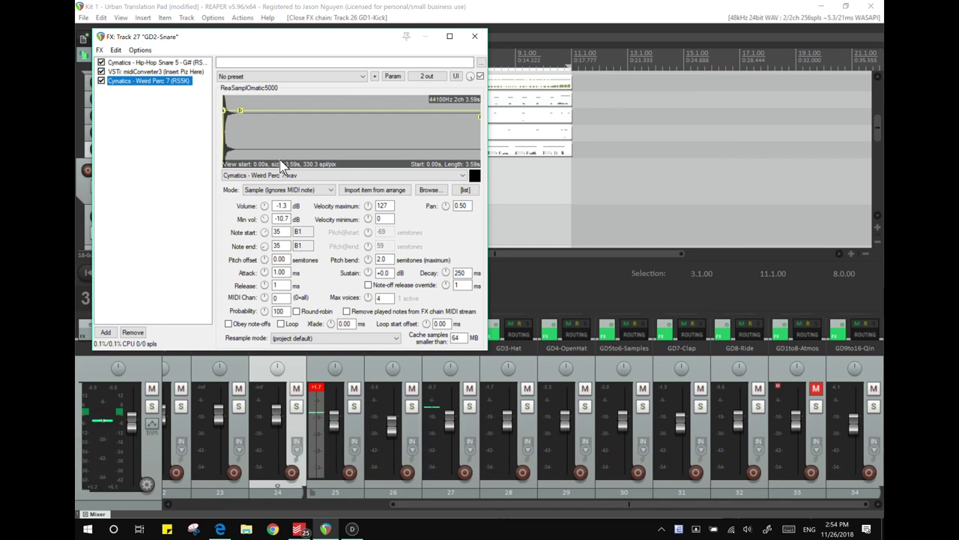
Examine the Hip-Hop Snare 5 sampler's note range and the midiConverter3 plugin in the GD2-Snare effects chain
click(161, 63)
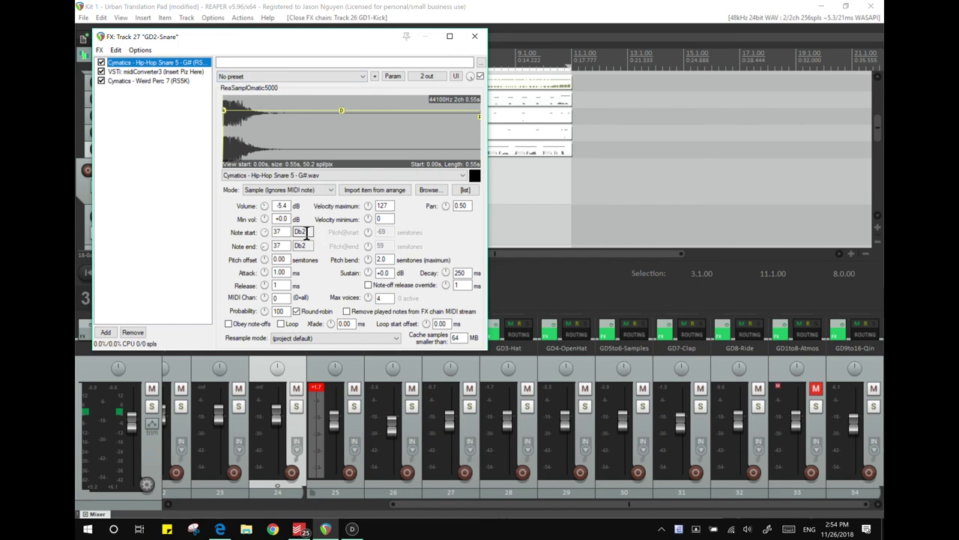
click(164, 72)
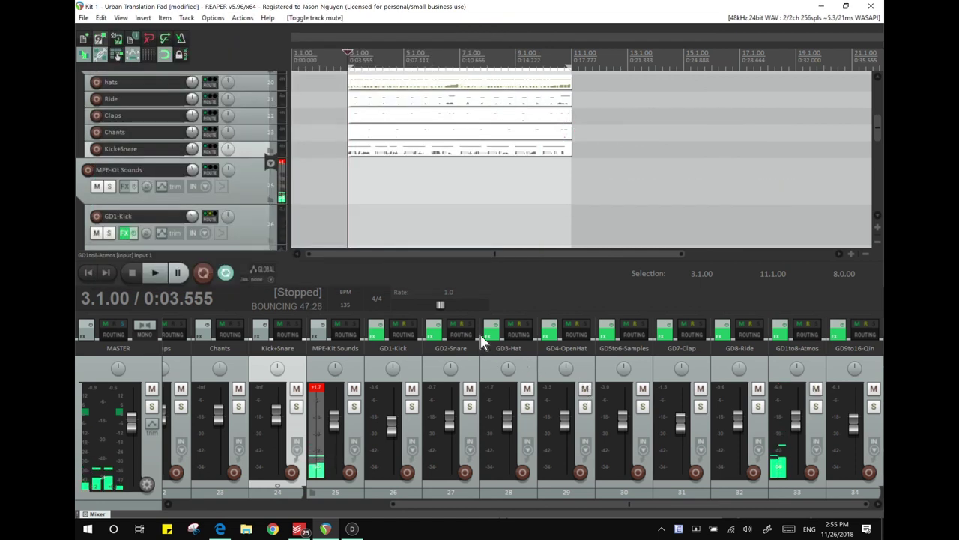
Examine the MIDI Note Repeater and the Trap Hihat 1 sampler in the GD3-Hat effects chain
click(492, 334)
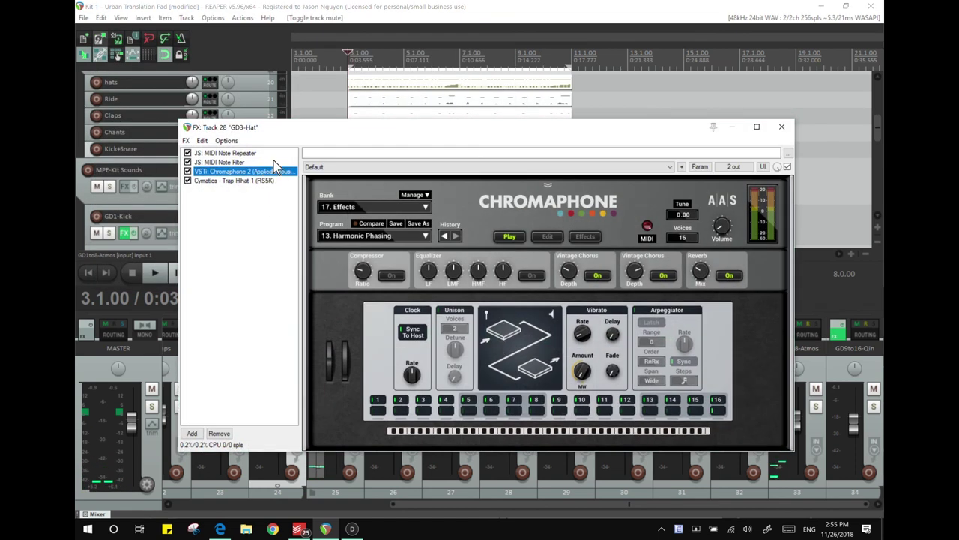
click(251, 153)
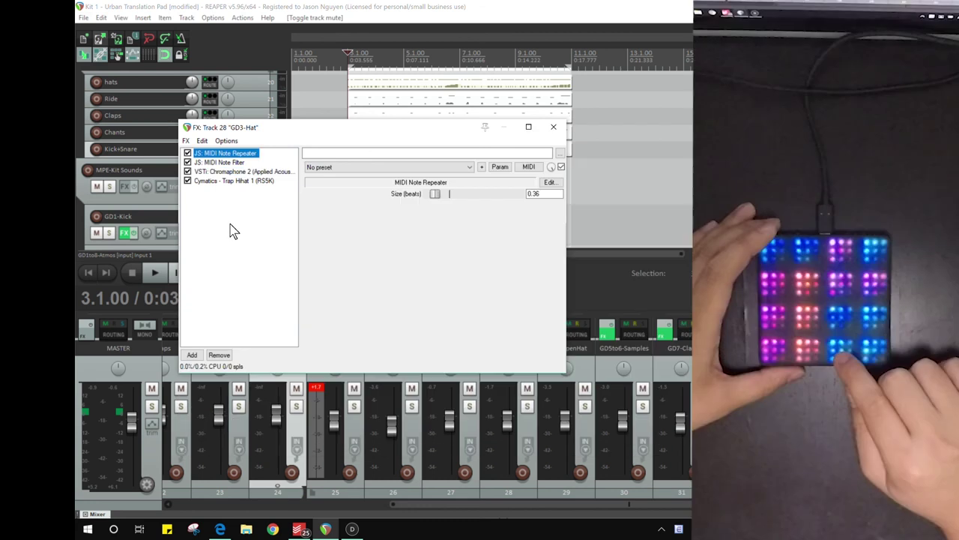
click(237, 181)
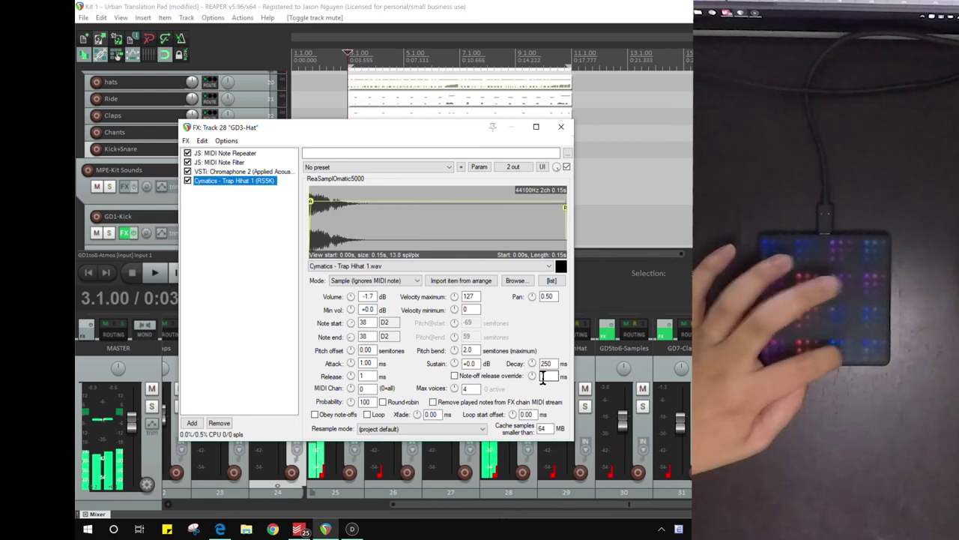
Open the parameter modulation/MIDI link settings for Size (beats) of GD3-Hat's MIDI Note Repeater
click(225, 153)
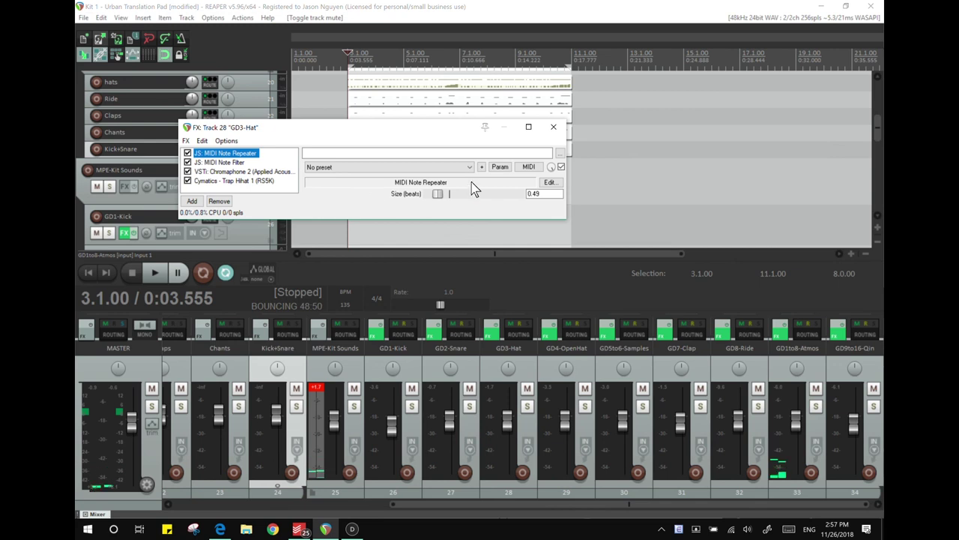
click(500, 167)
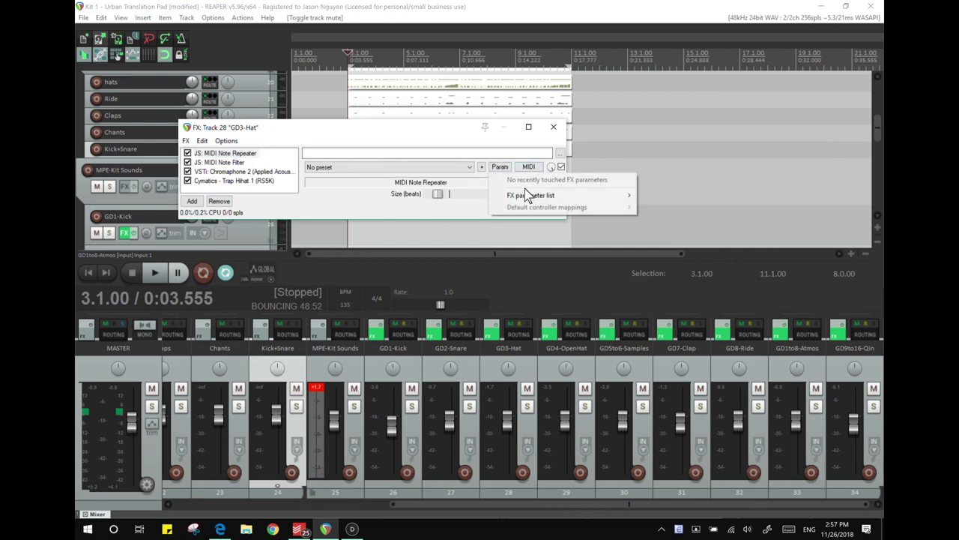
mouse_move(538, 196)
mouse_move(732, 224)
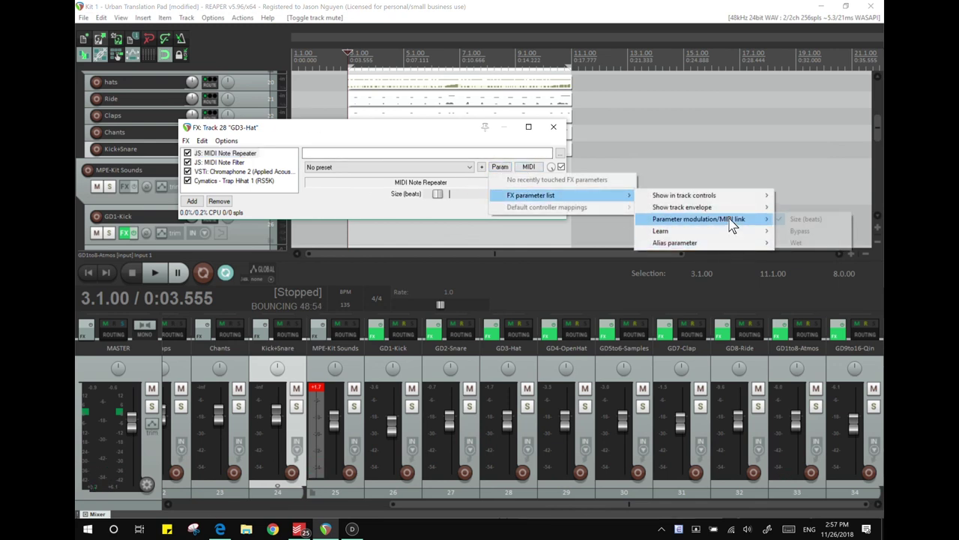
click(800, 220)
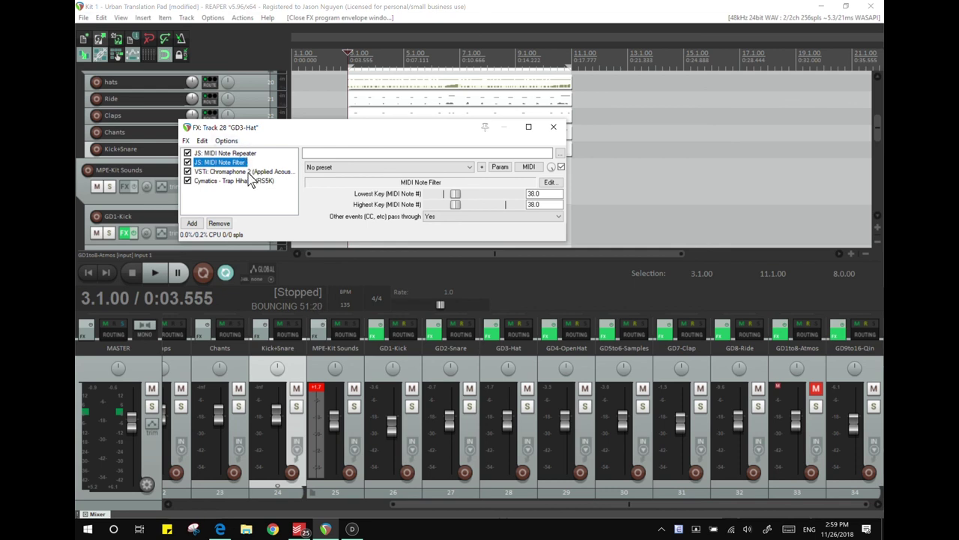
Open the parameter modulation/MIDI link settings for Global: Volume of Chromaphone 2 on GD3-Hat
click(249, 173)
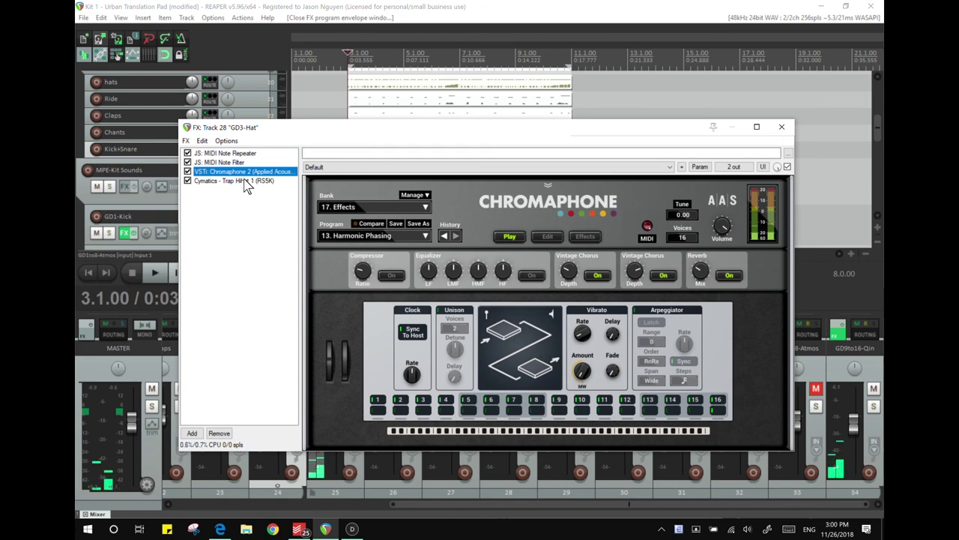
click(702, 167)
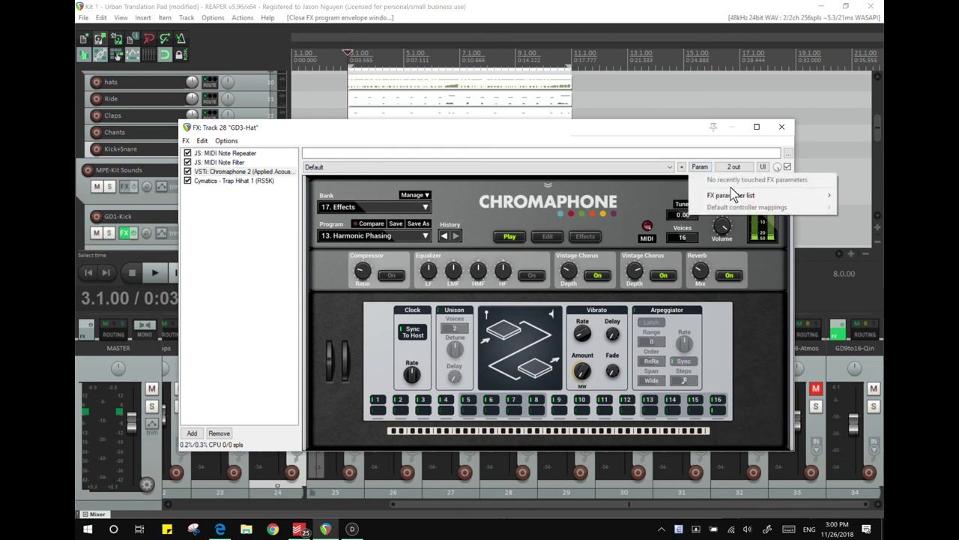
mouse_move(731, 193)
mouse_move(658, 221)
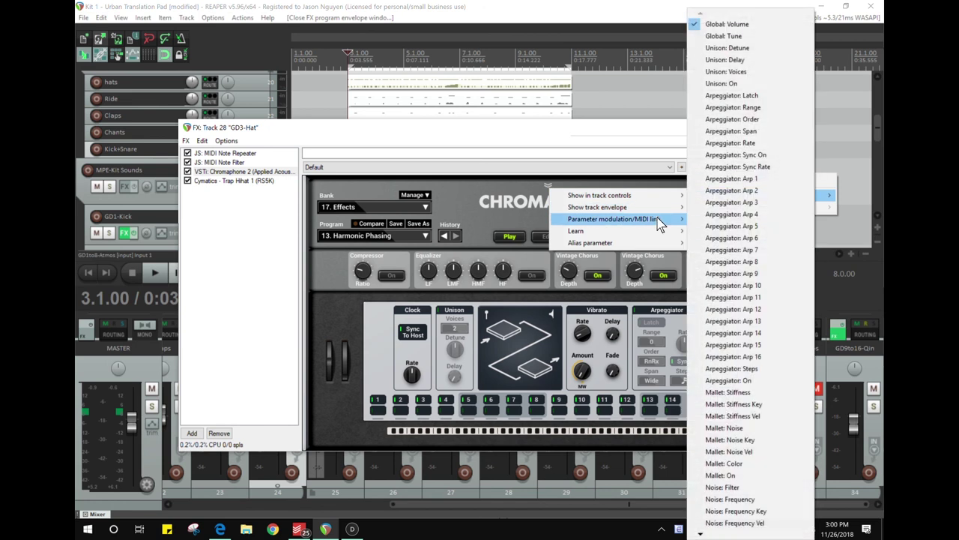
click(727, 24)
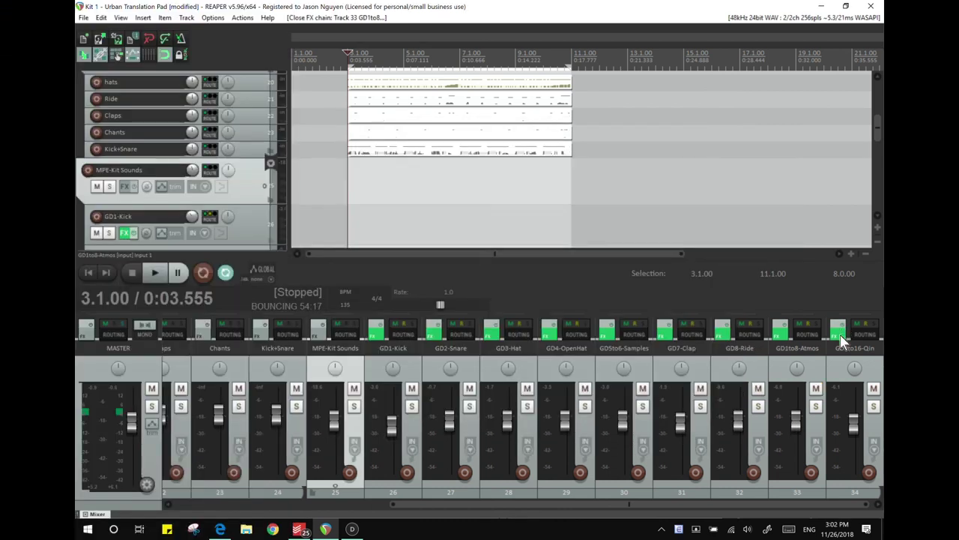
Review NoteMapper and BIAS FX in the GD9to16-Qin effects chain, and select the first MOD pedal after the mixer in BIAS FX
click(838, 331)
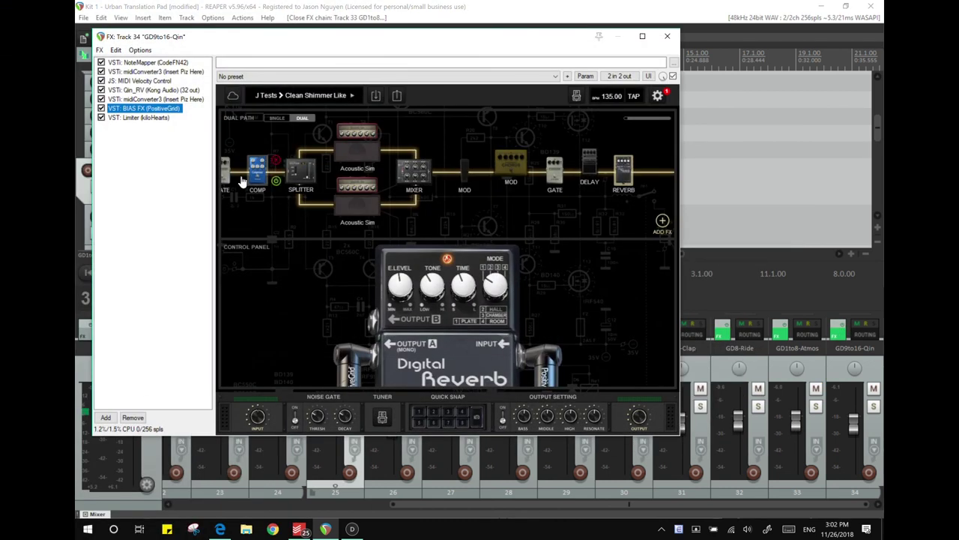
click(146, 62)
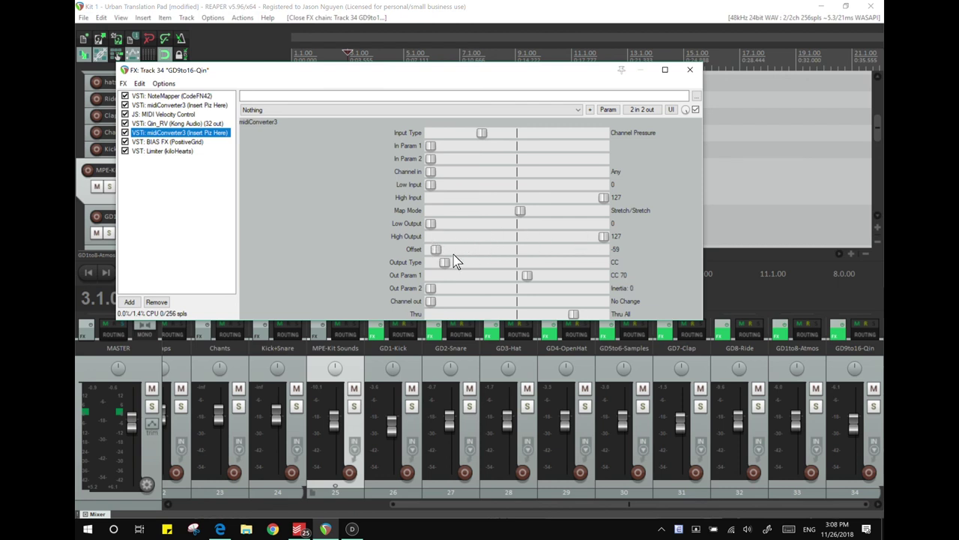
click(159, 142)
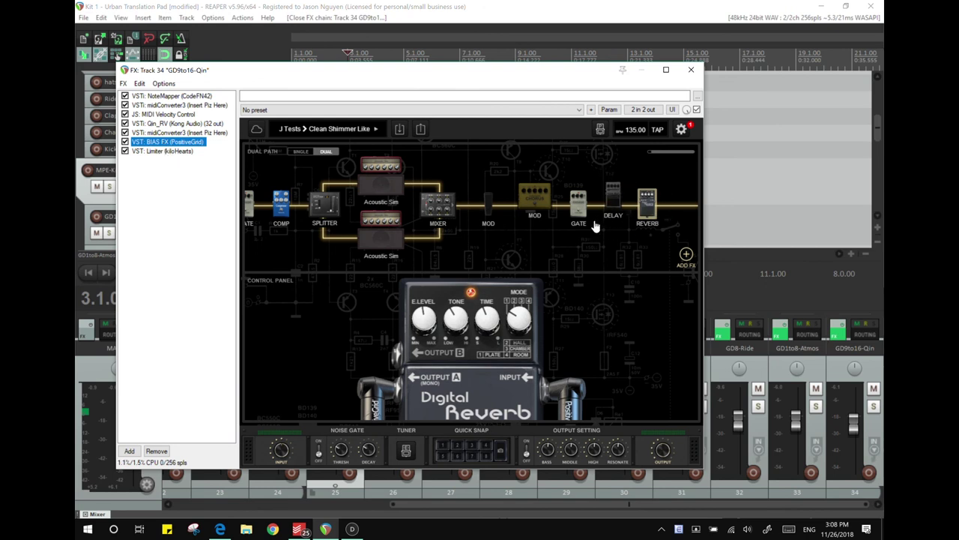
click(489, 210)
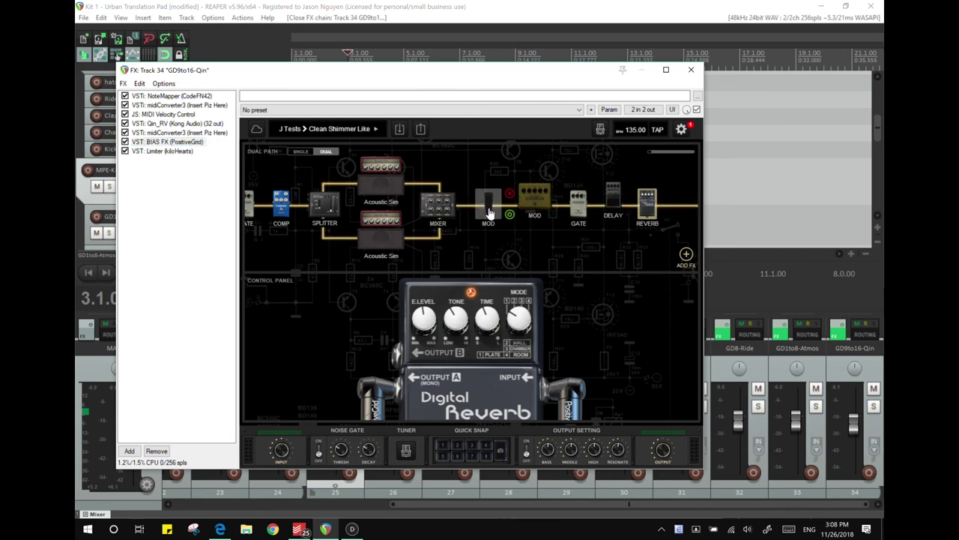